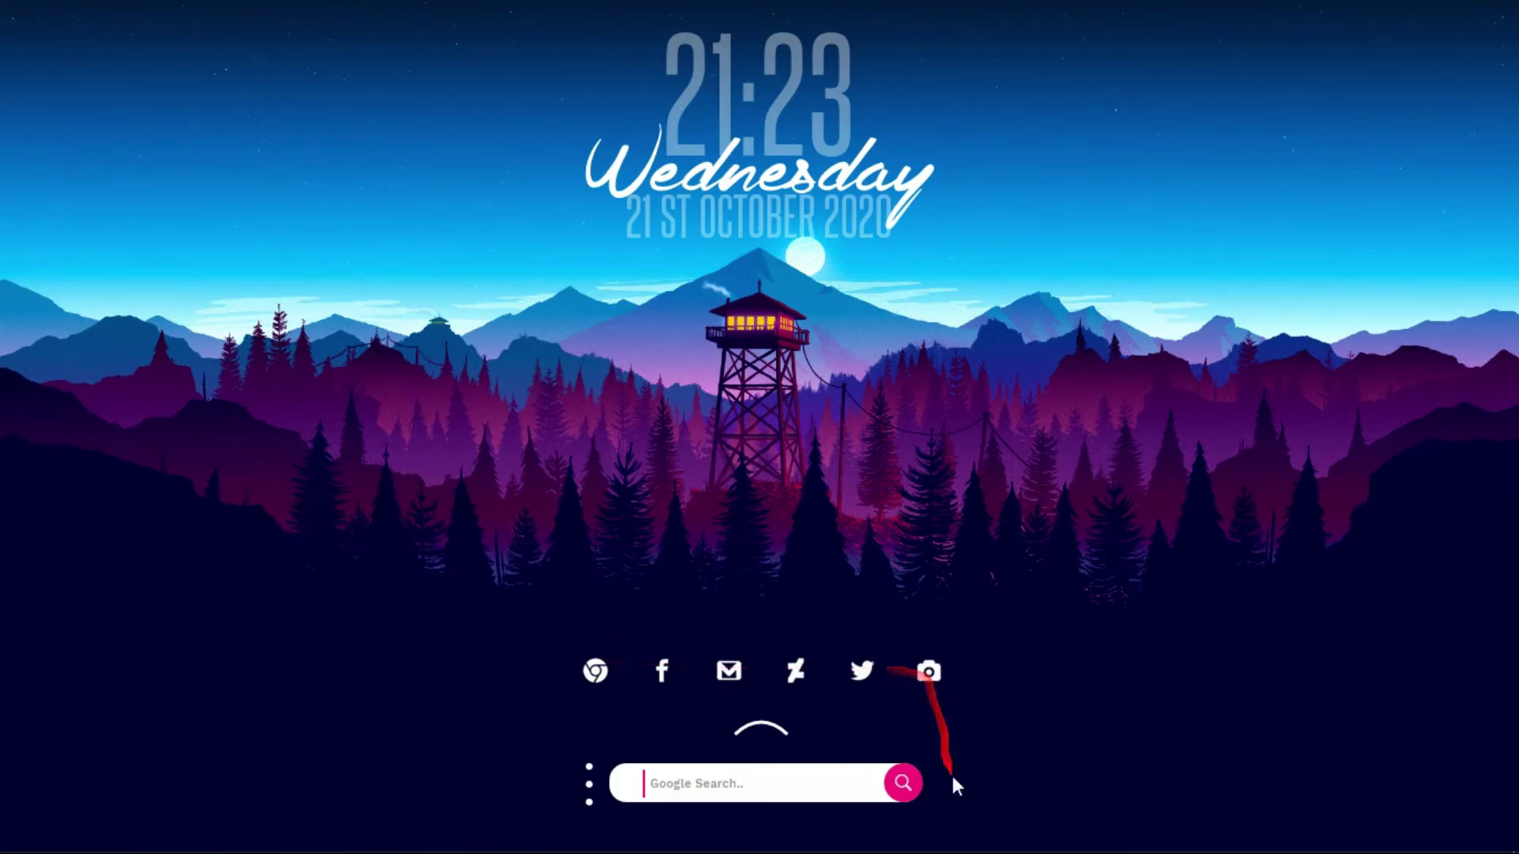
pyautogui.rightClick(758, 369)
pyautogui.click(795, 436)
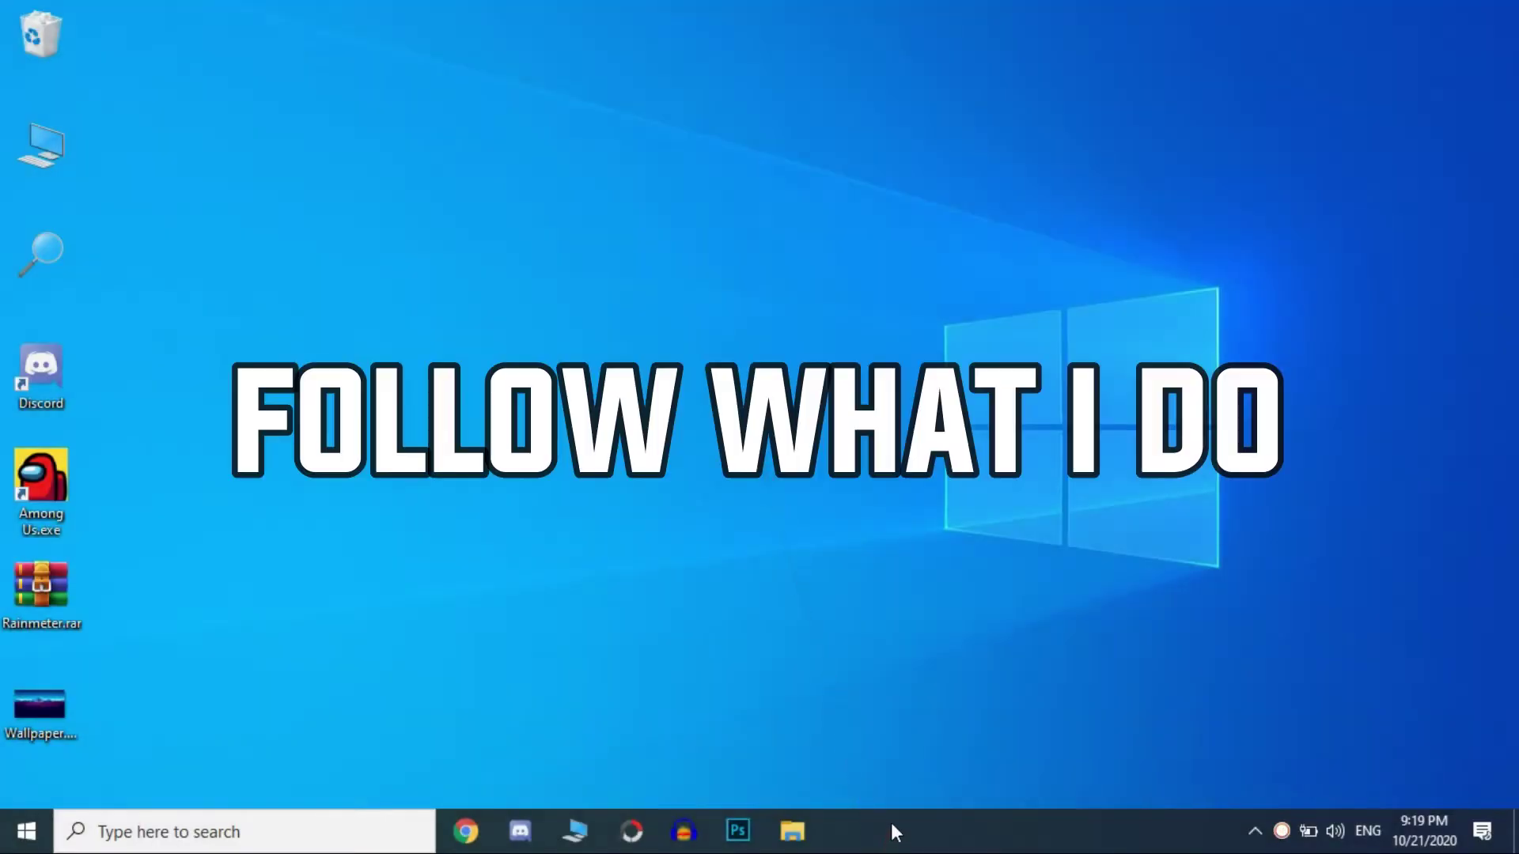
# Step: Set the taskbar to auto-hide in desktop mode, use small buttons, and always combine buttons with labels hidden
pyautogui.rightClick(892, 824)
pyautogui.click(932, 797)
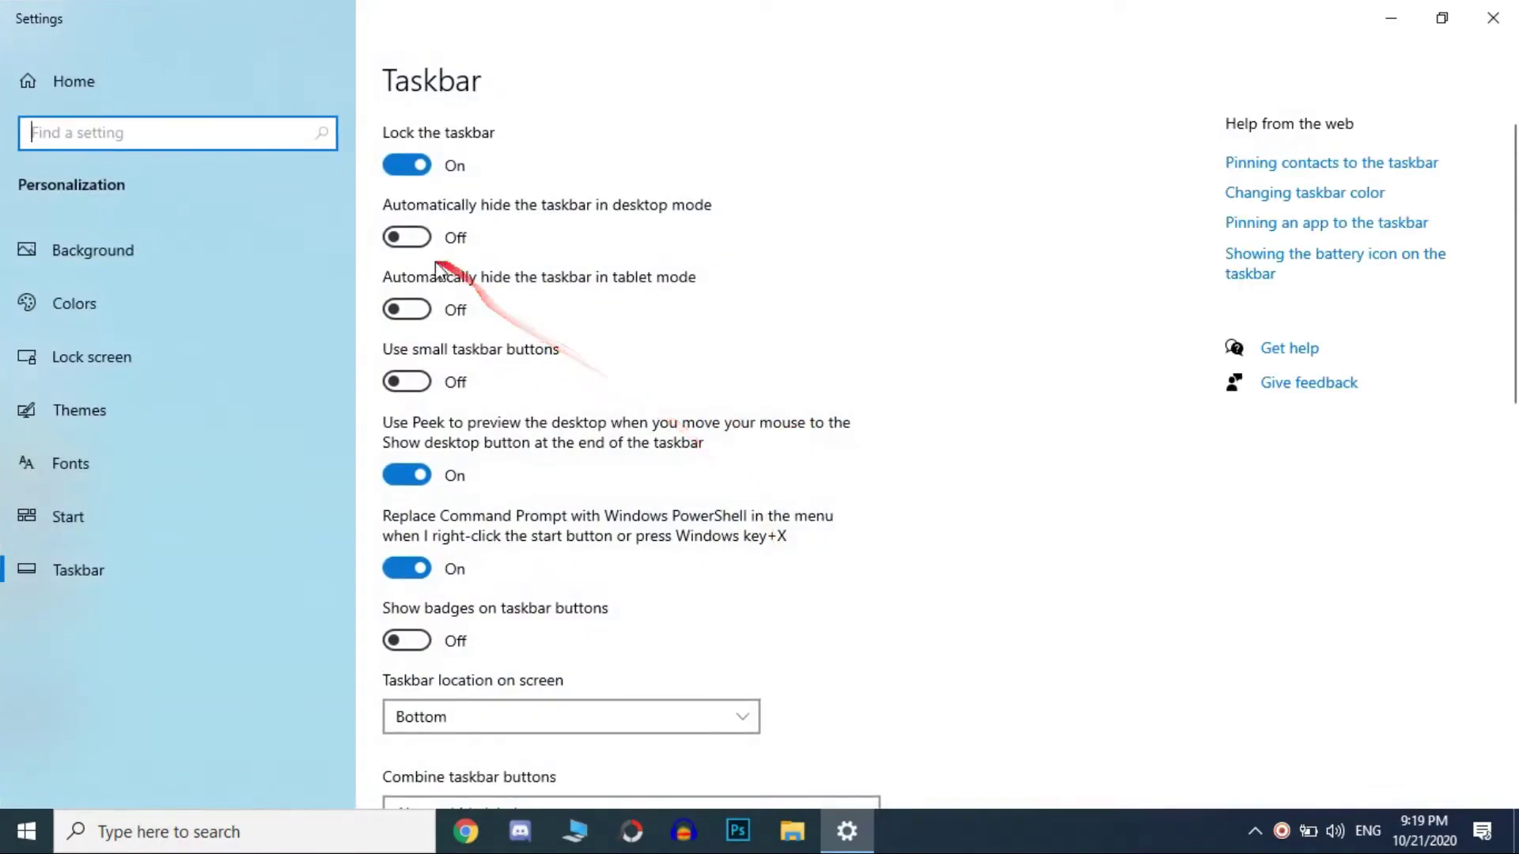
pyautogui.click(406, 238)
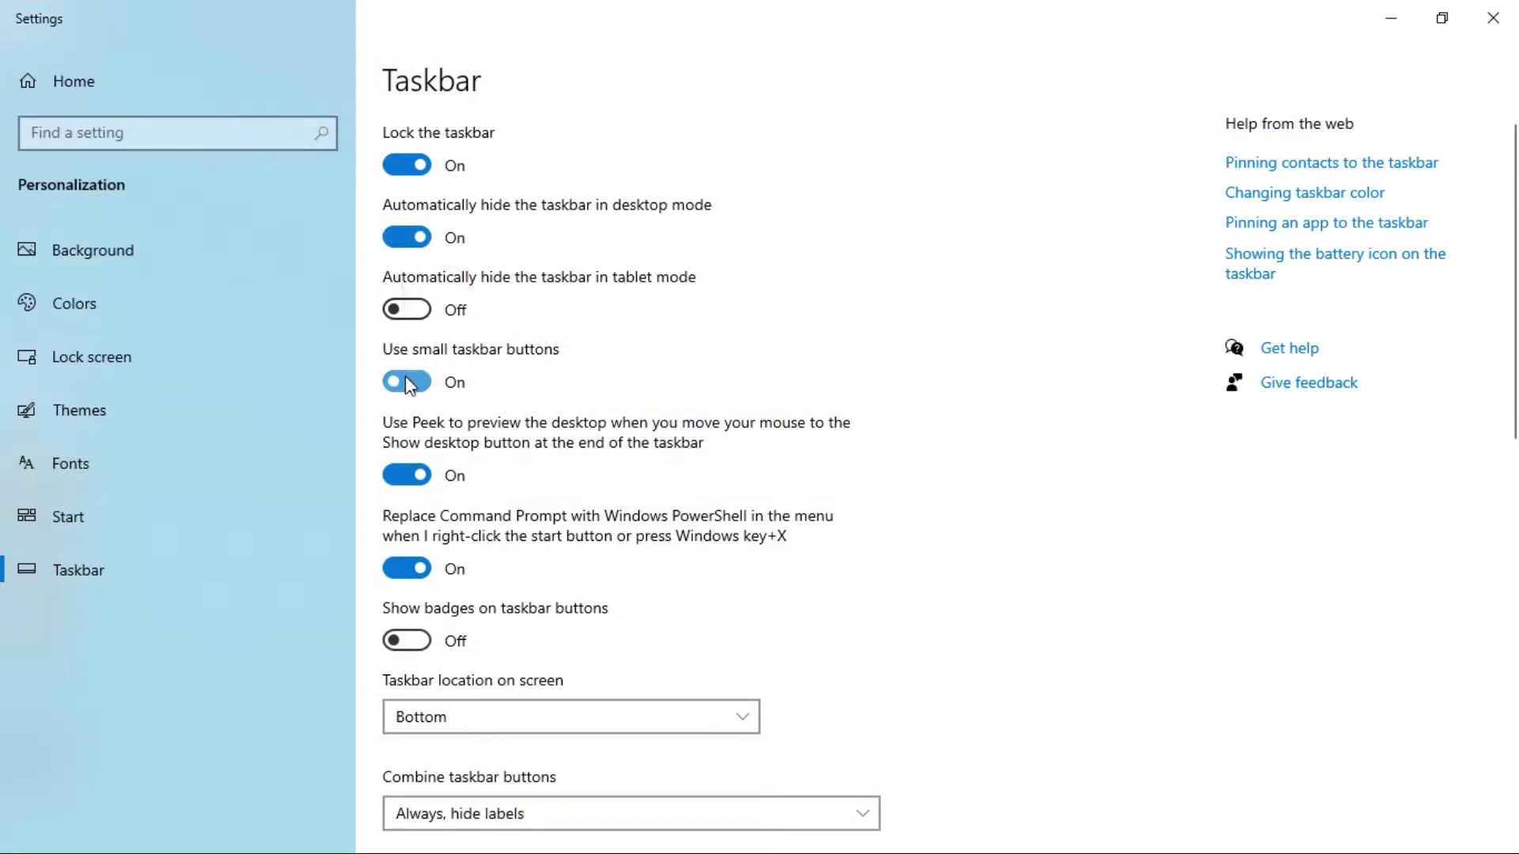
pyautogui.scroll(-6, 475, 554)
pyautogui.click(488, 827)
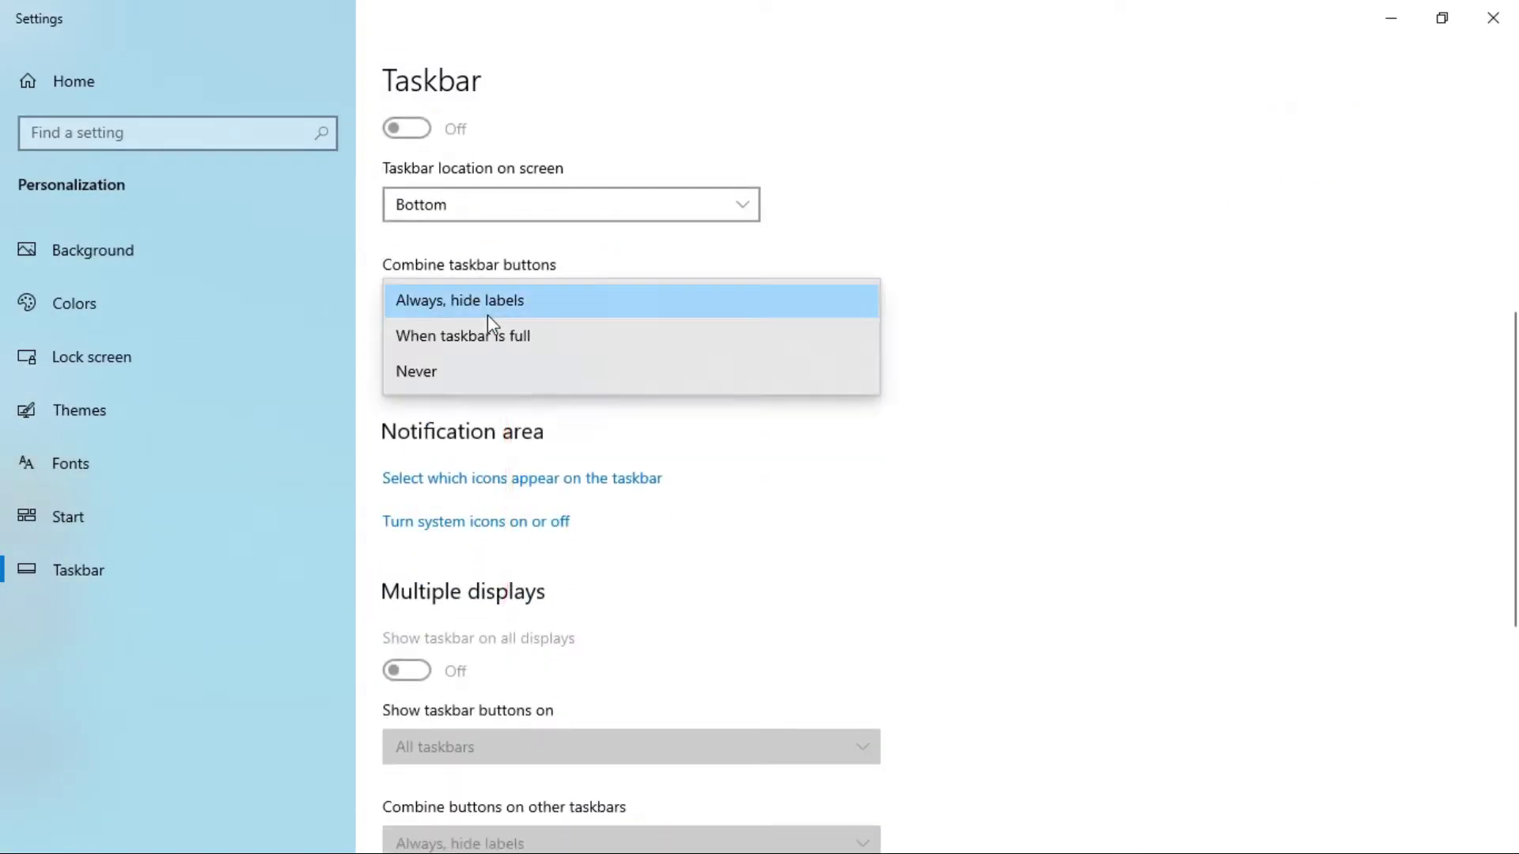
pyautogui.click(532, 314)
pyautogui.click(1492, 18)
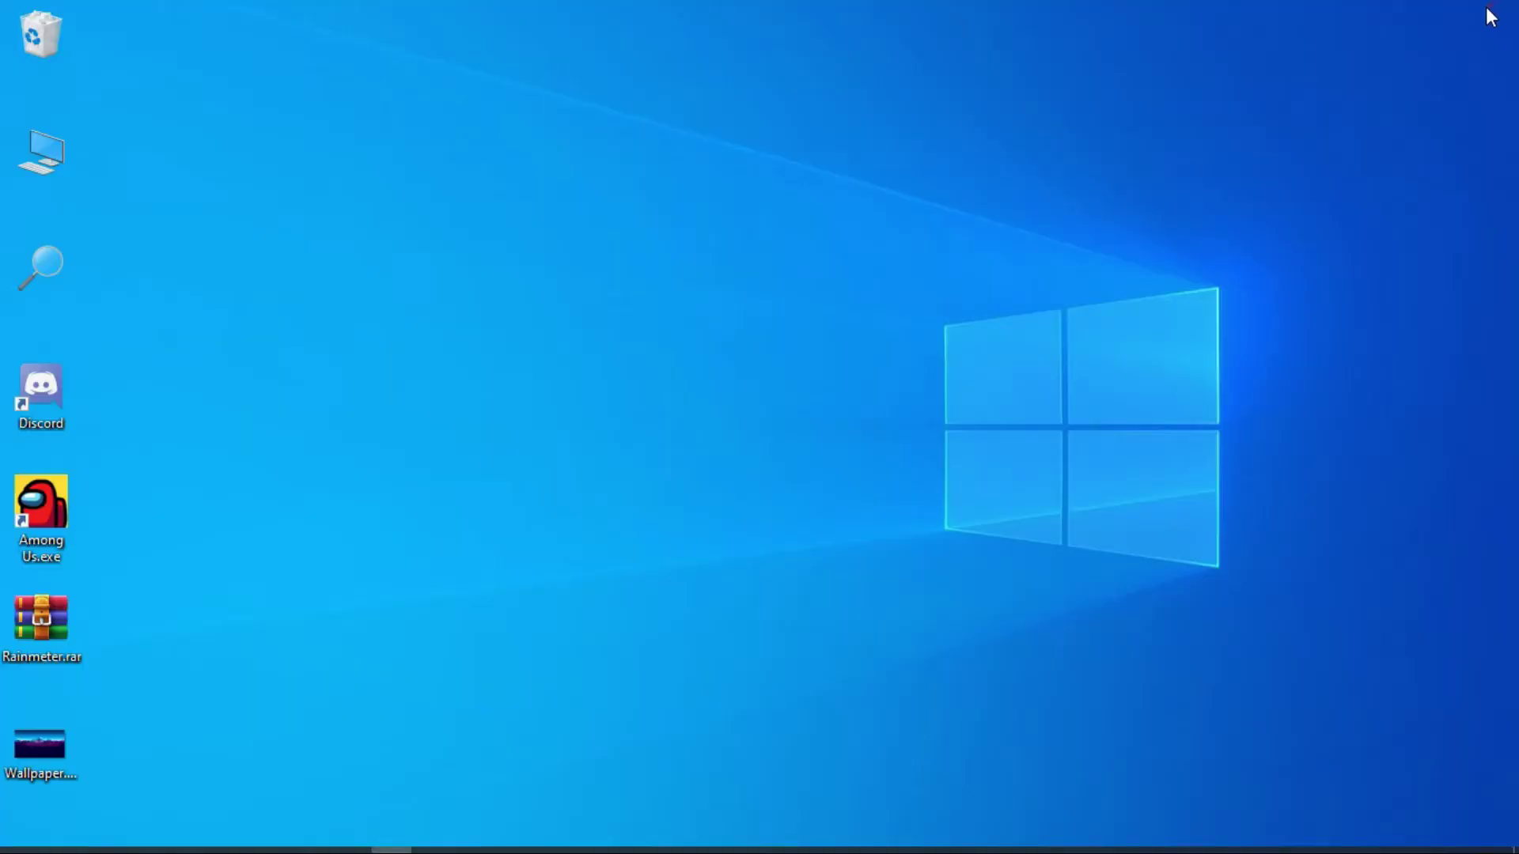
# Step: Hide the search box from the taskbar
pyautogui.rightClick(621, 830)
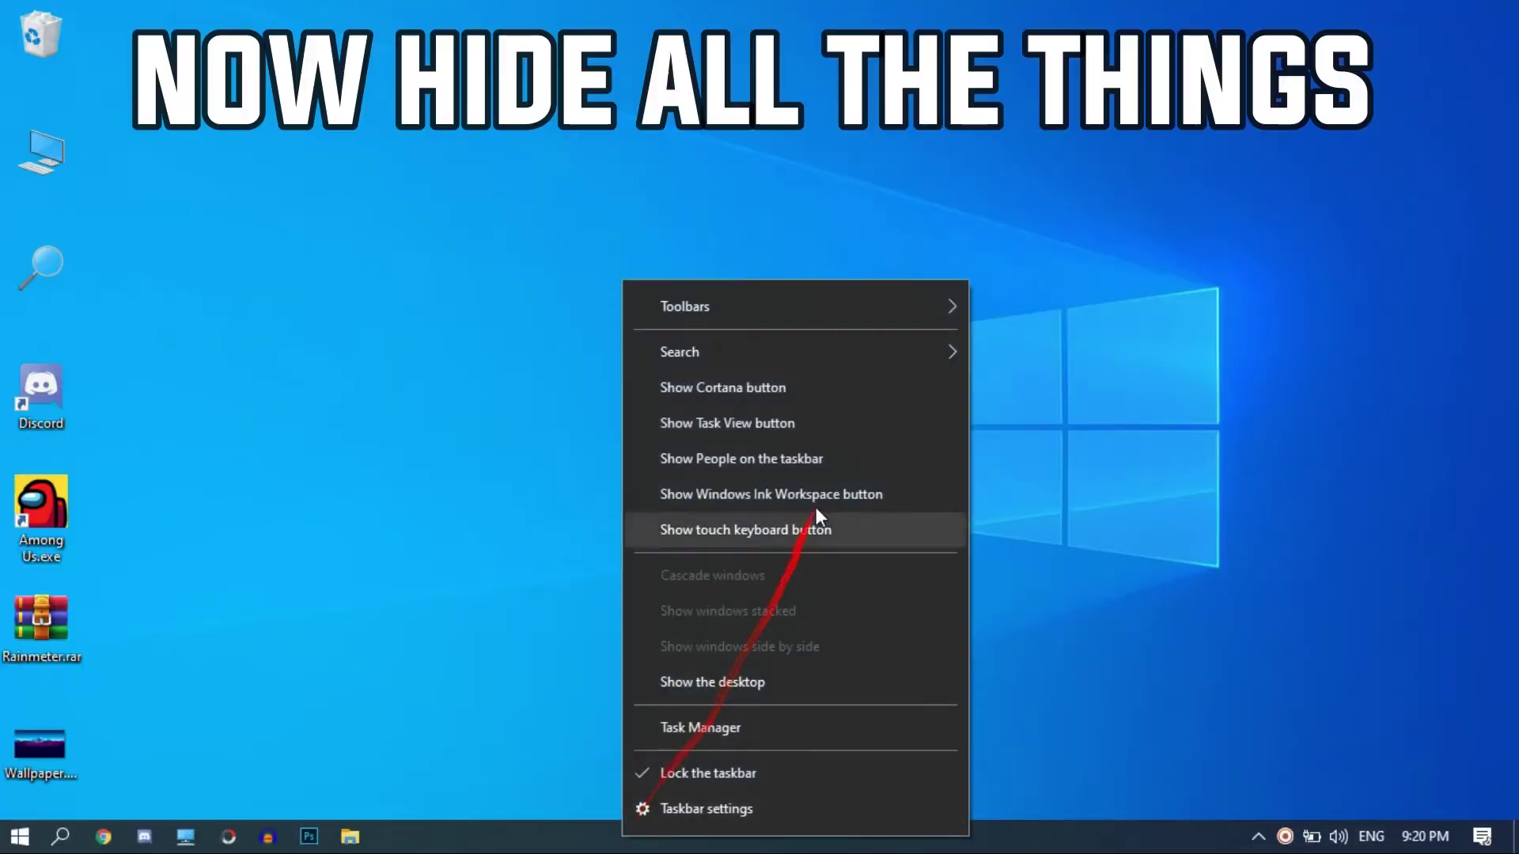
pyautogui.moveTo(910, 353)
pyautogui.click(1009, 360)
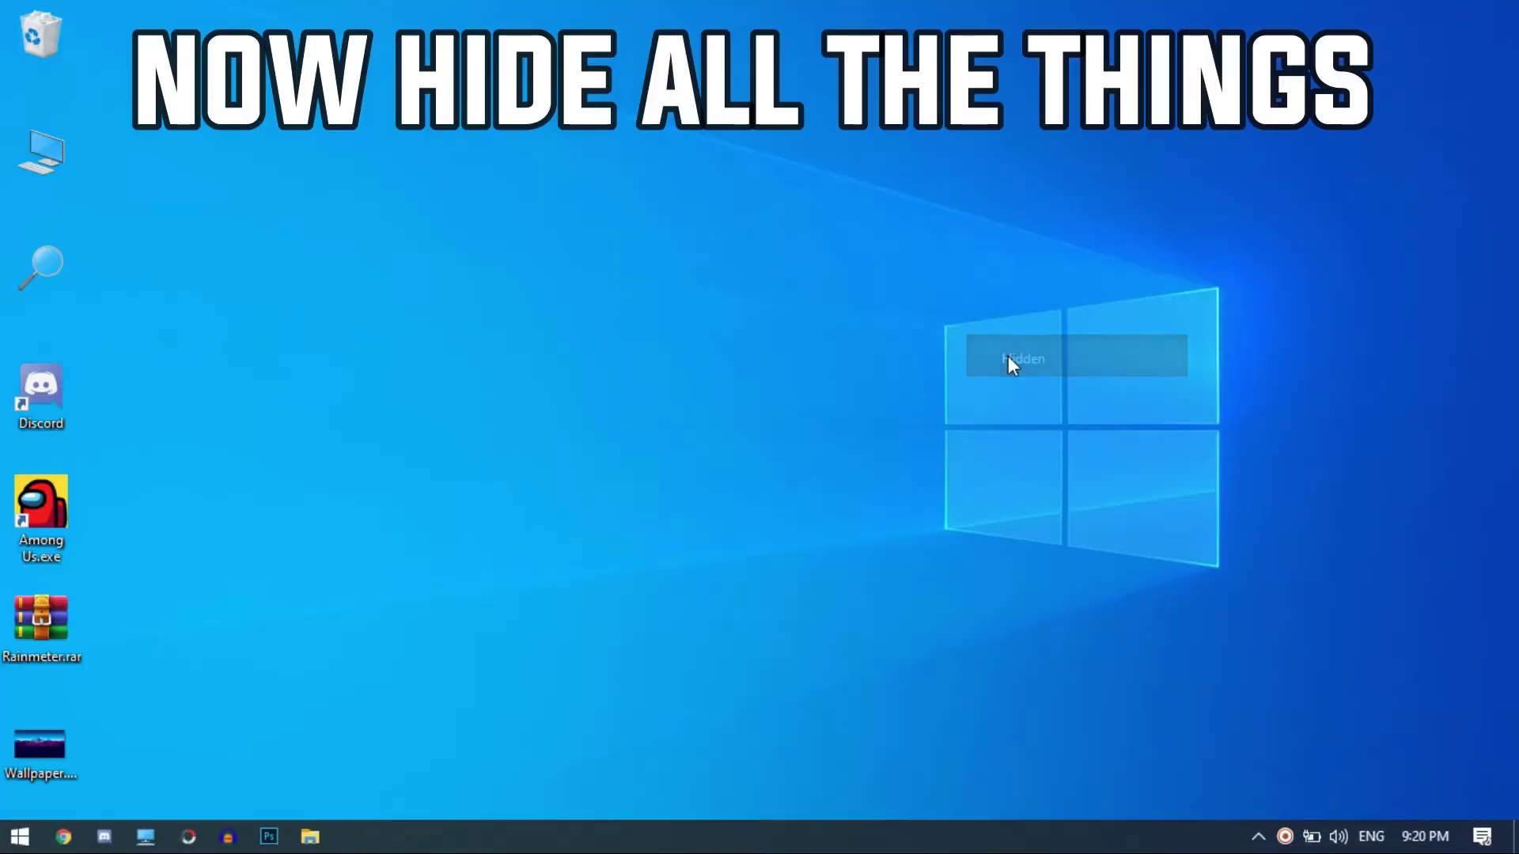
# Step: Add the Links toolbar to the taskbar and unlock the taskbar
pyautogui.rightClick(614, 834)
pyautogui.moveTo(743, 306)
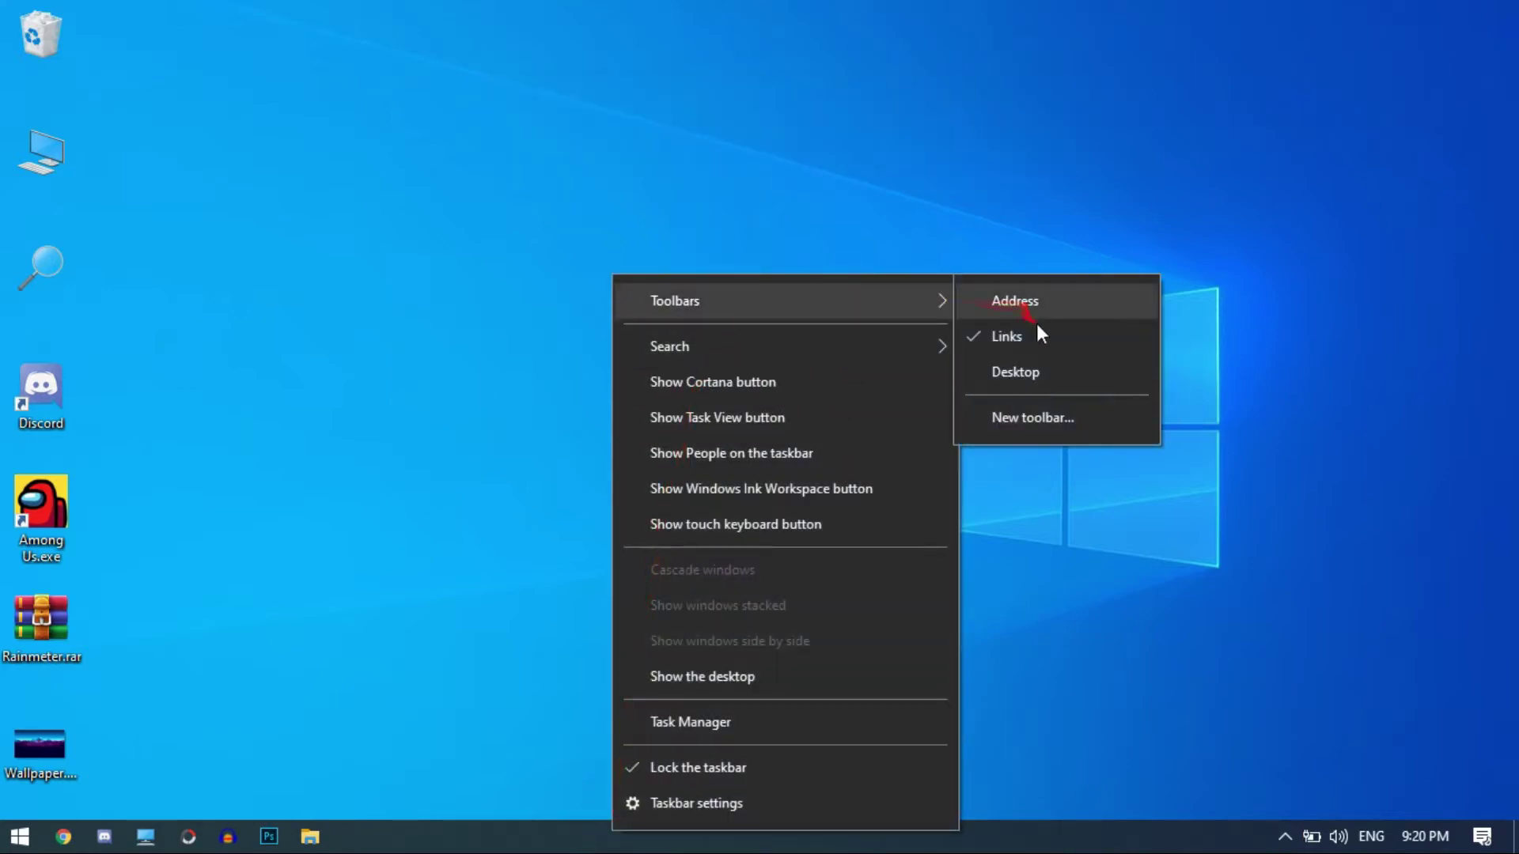
pyautogui.click(484, 850)
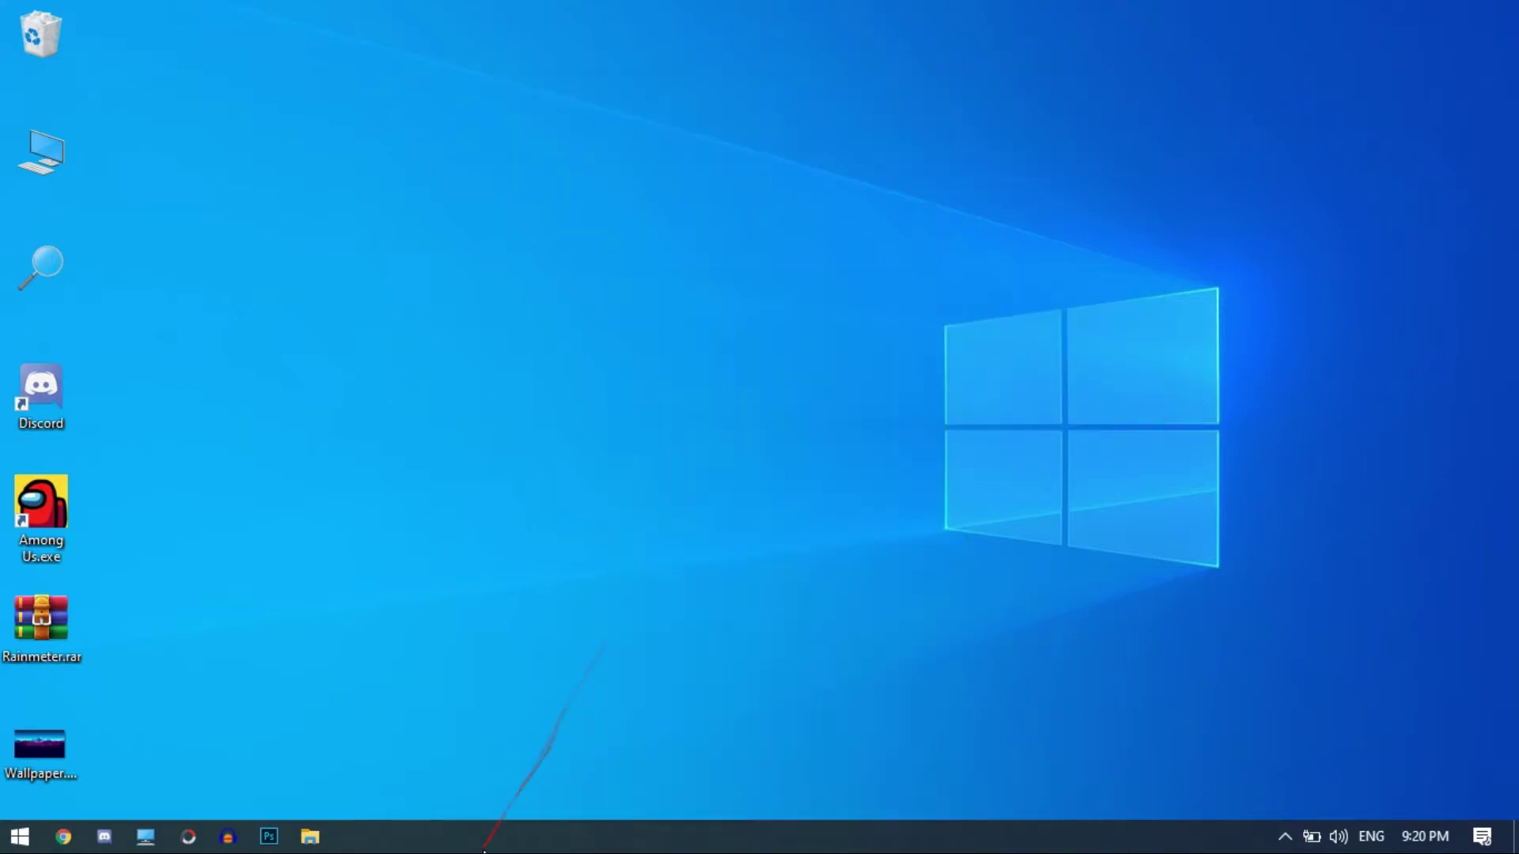
pyautogui.rightClick(484, 851)
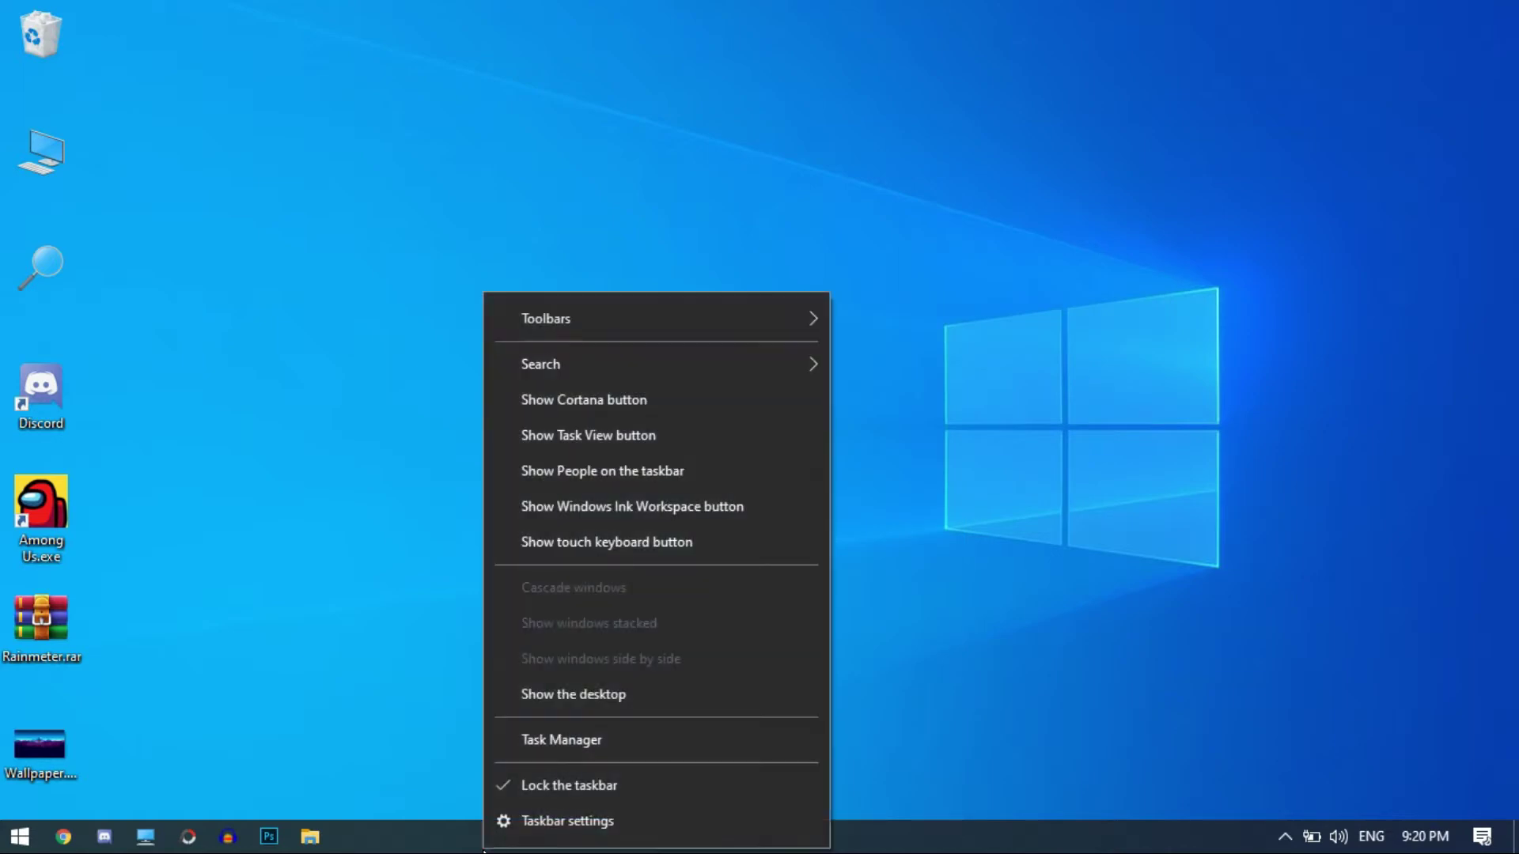
pyautogui.click(671, 794)
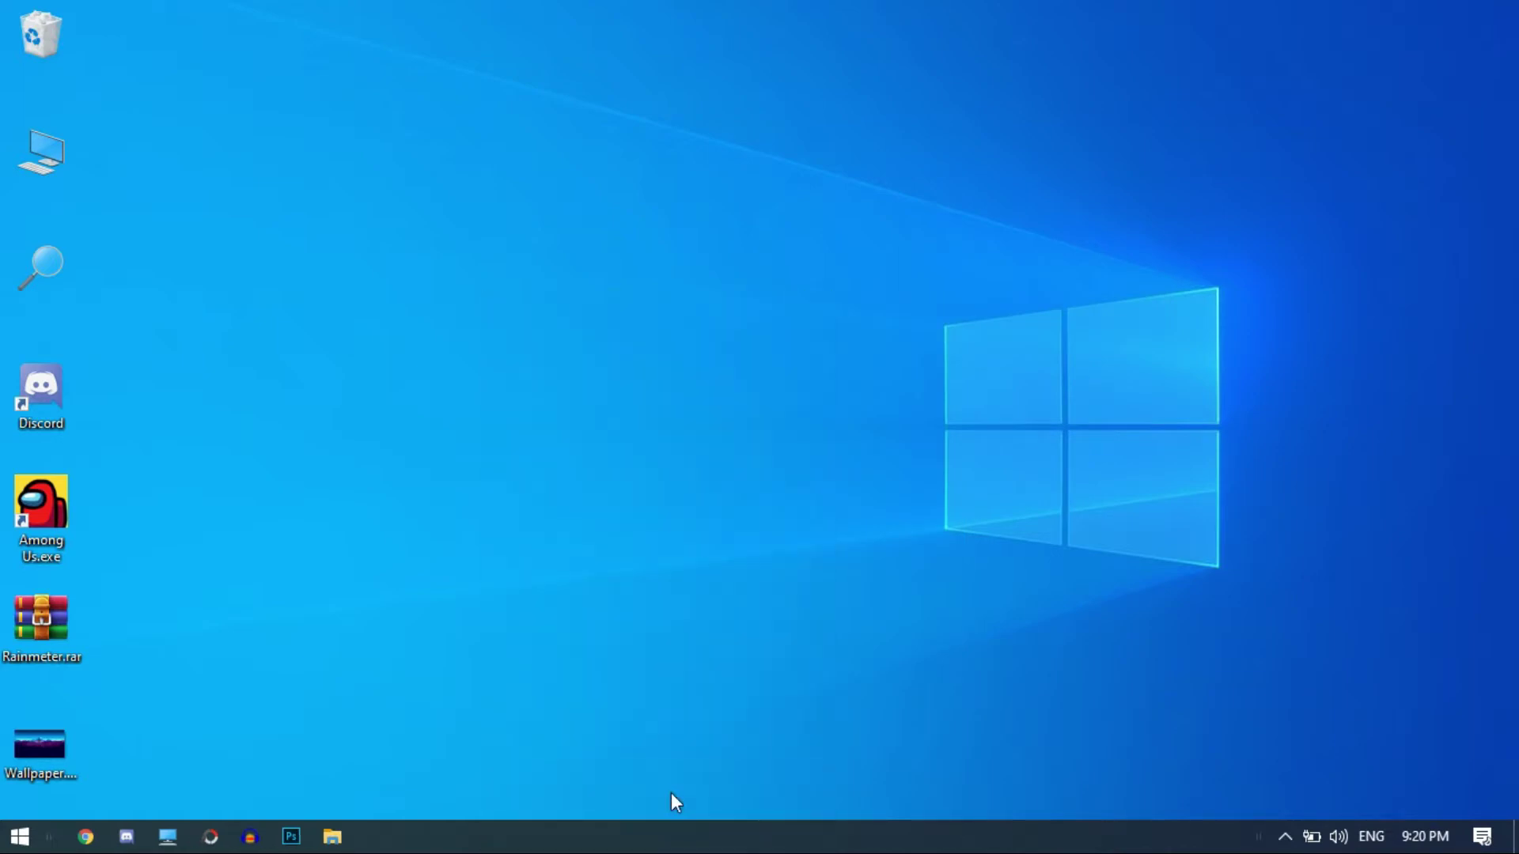
# Step: Move the Links toolbar to the Start button's side, center the app icons on the taskbar, and lock it
pyautogui.moveTo(1260, 836); pyautogui.dragTo(1037, 832)
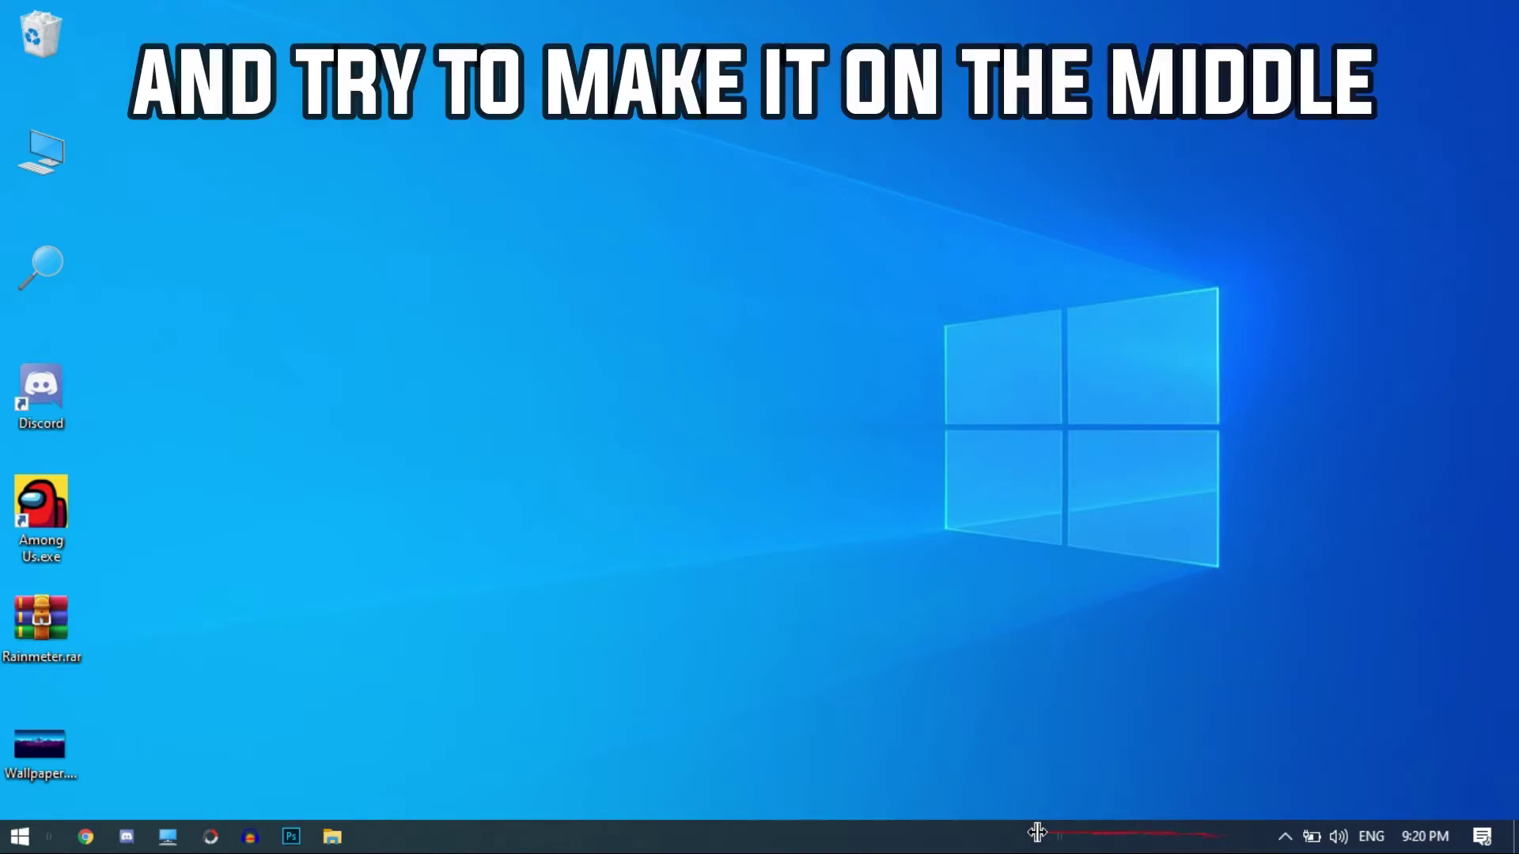
pyautogui.moveTo(654, 836); pyautogui.dragTo(46, 835)
pyautogui.rightClick(46, 834)
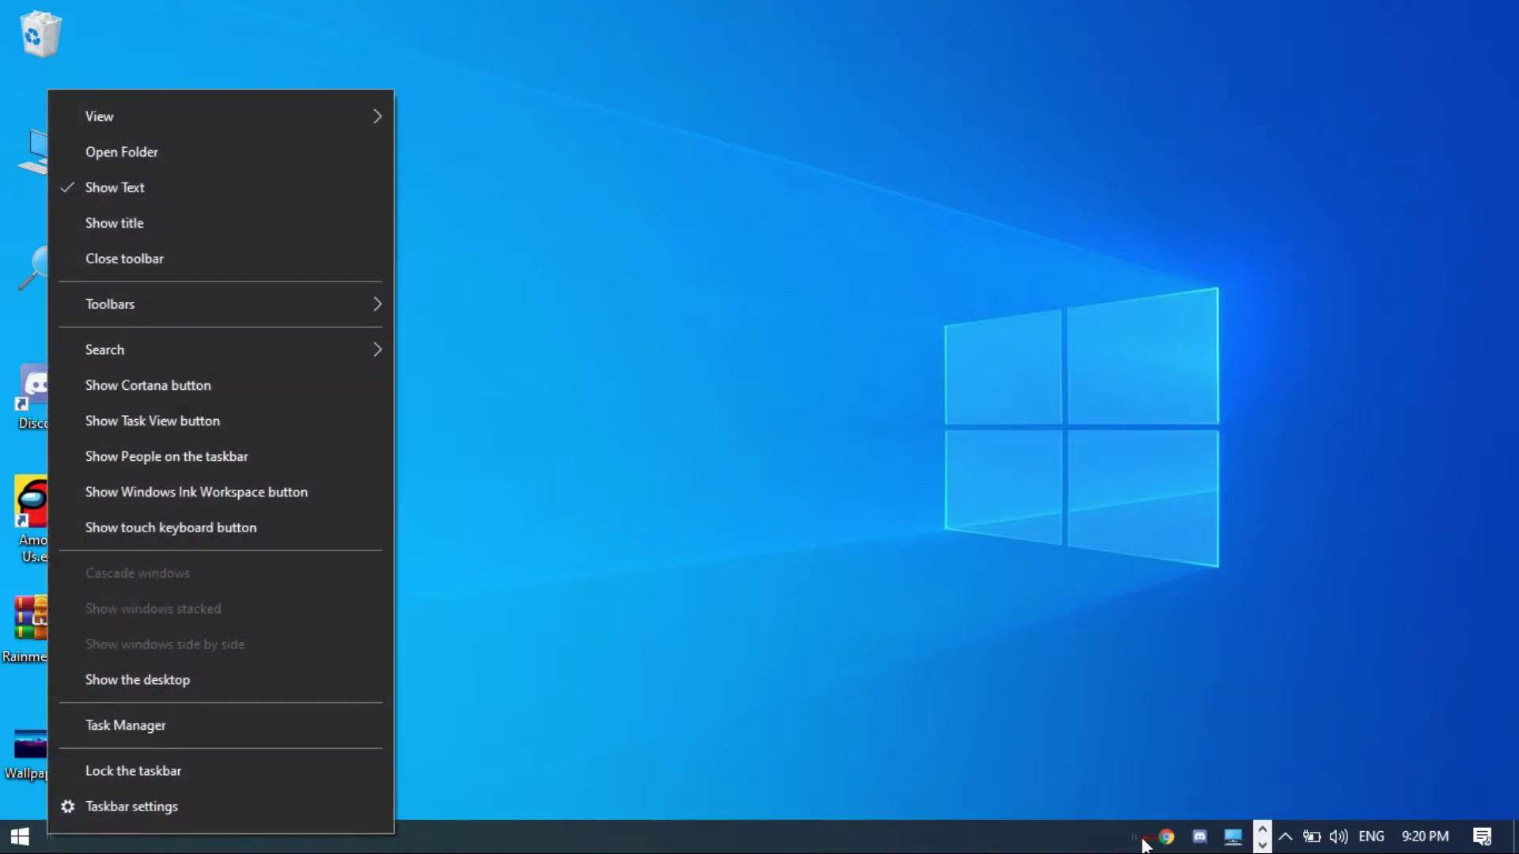
pyautogui.click(1143, 844)
pyautogui.moveTo(1112, 835); pyautogui.dragTo(609, 844)
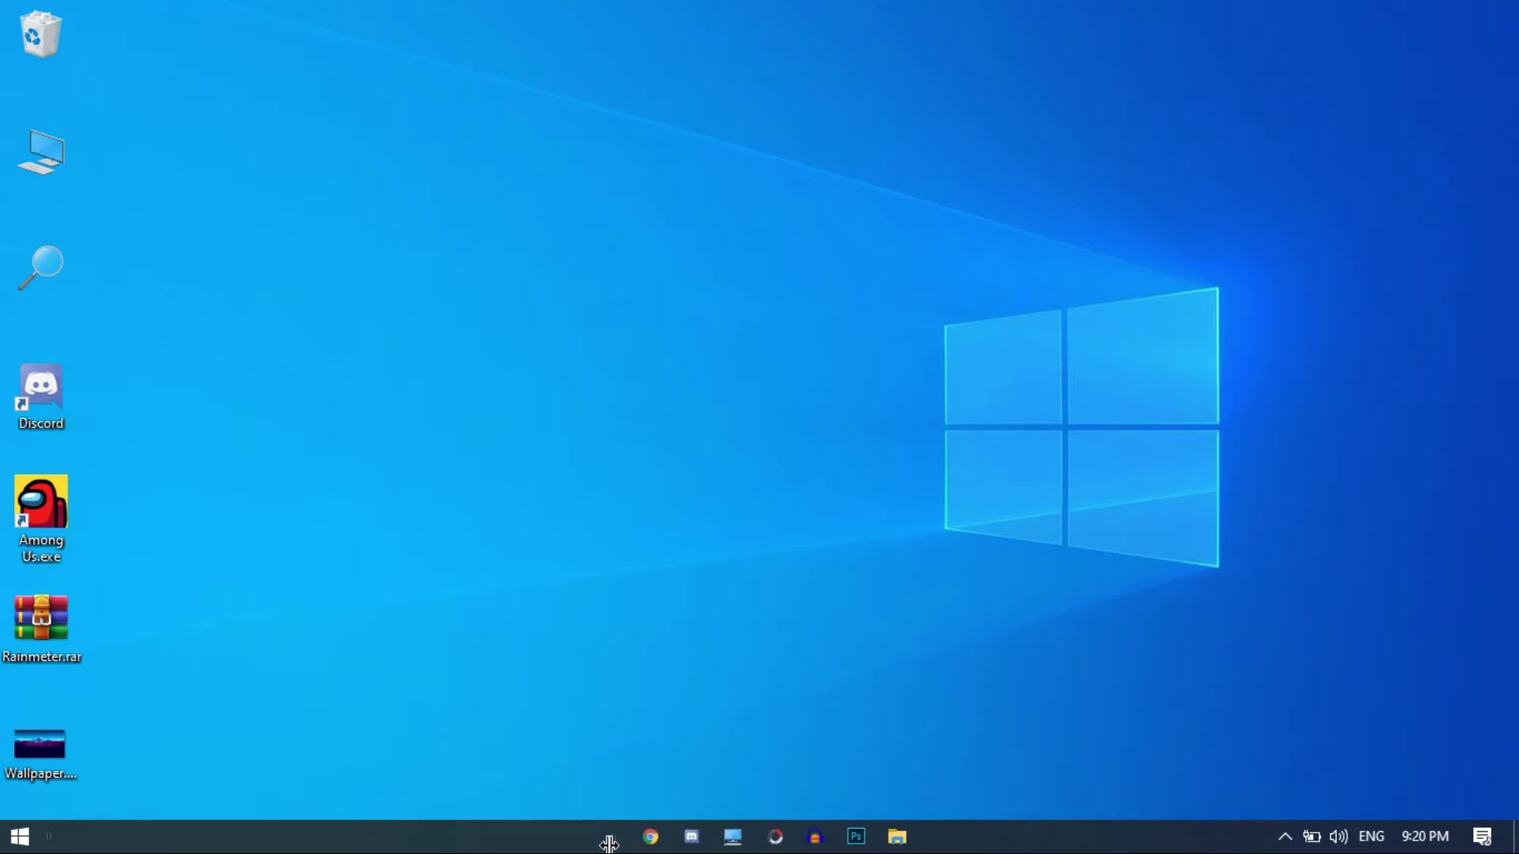
pyautogui.rightClick(593, 848)
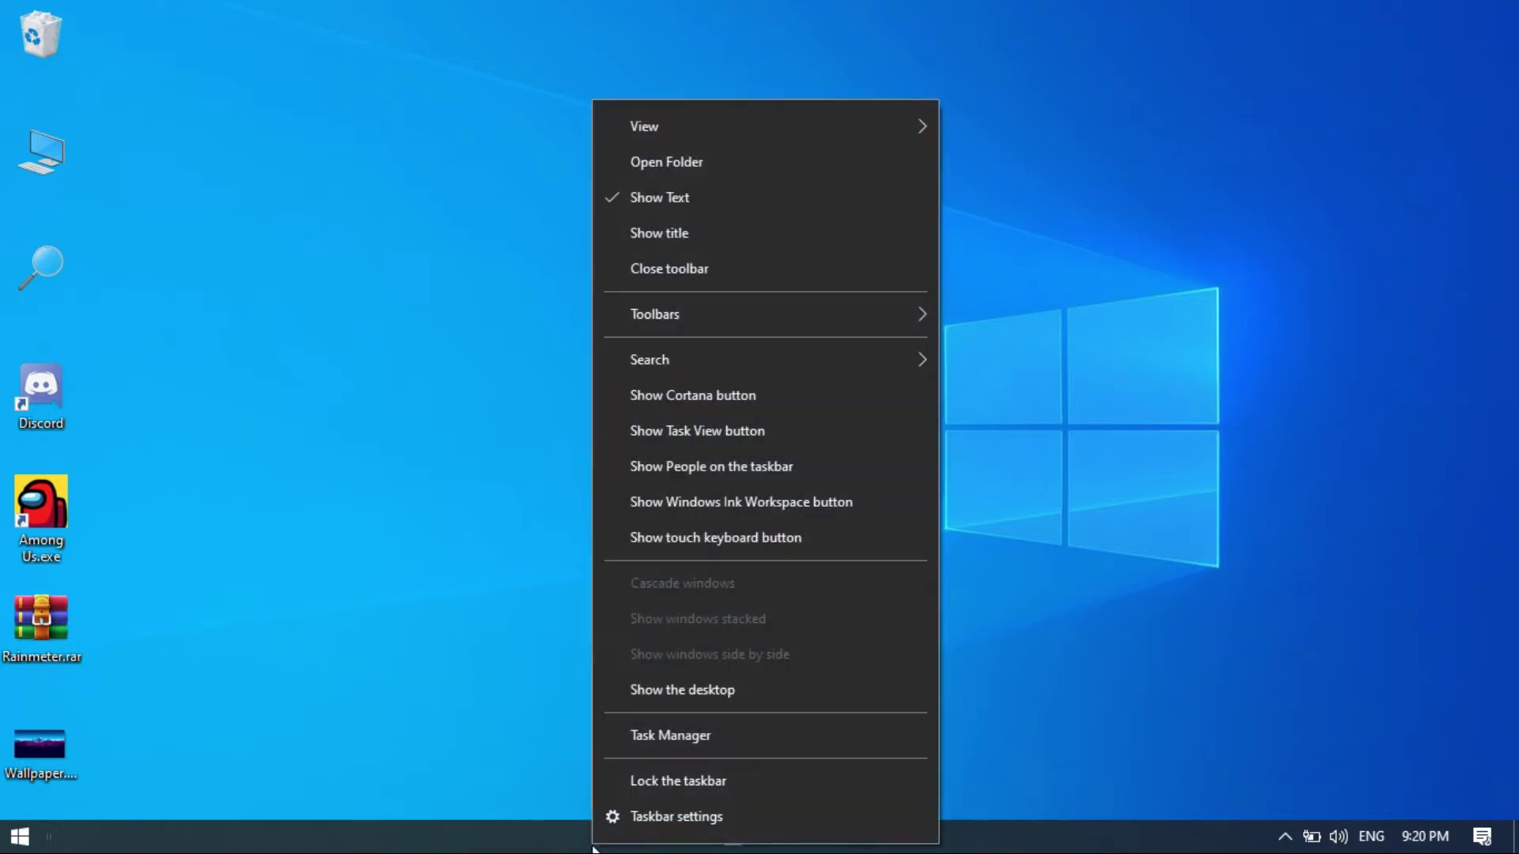
pyautogui.click(669, 781)
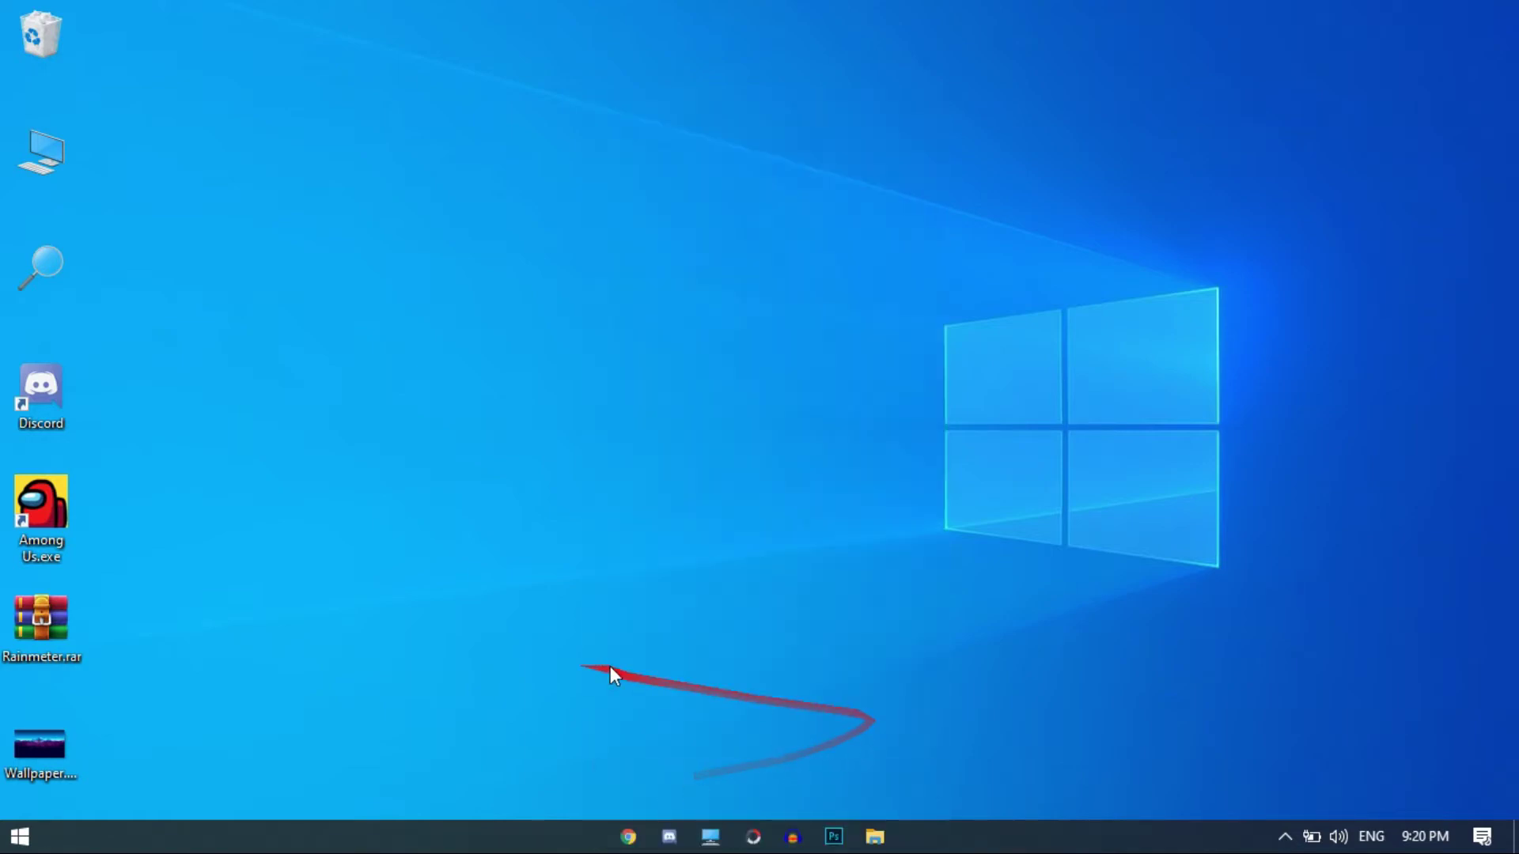
# Step: Open Wallpaper.png from the desktop in Photos, set it as the desktop background, and close the image
pyautogui.rightClick(36, 739)
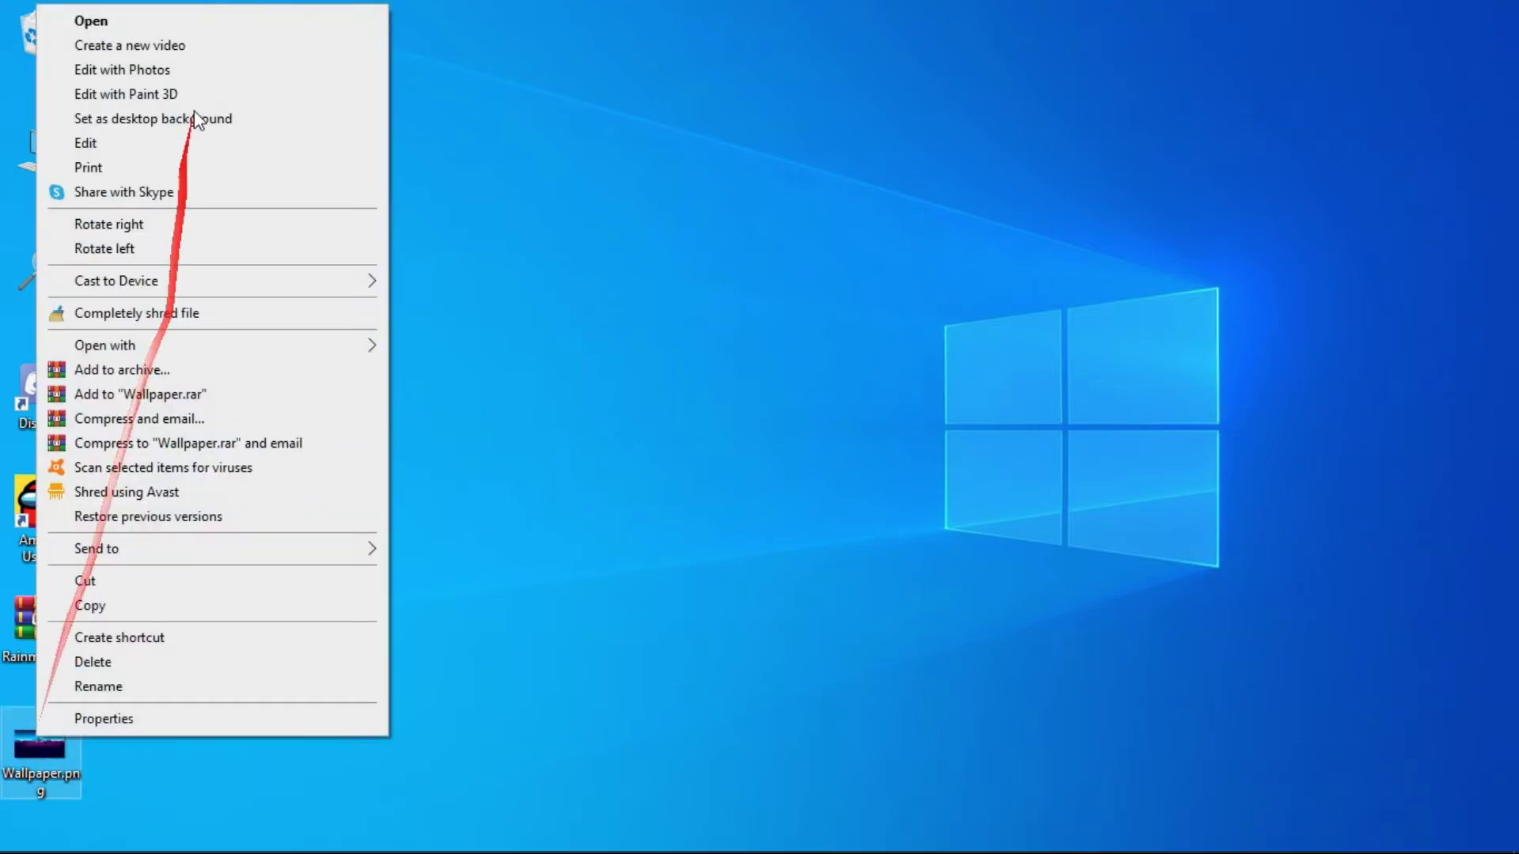
pyautogui.click(207, 45)
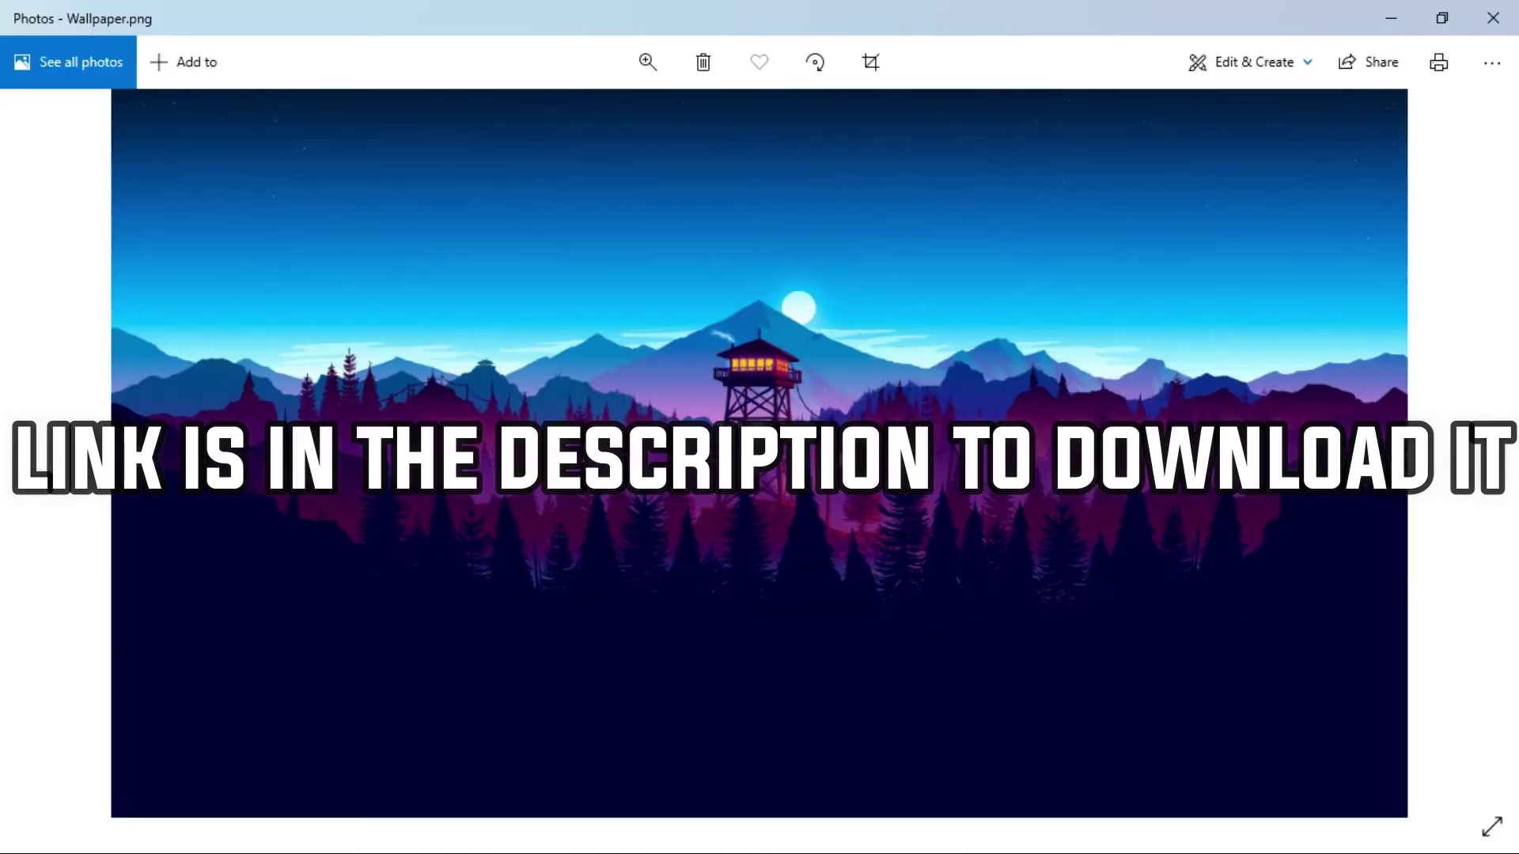
pyautogui.click(1492, 63)
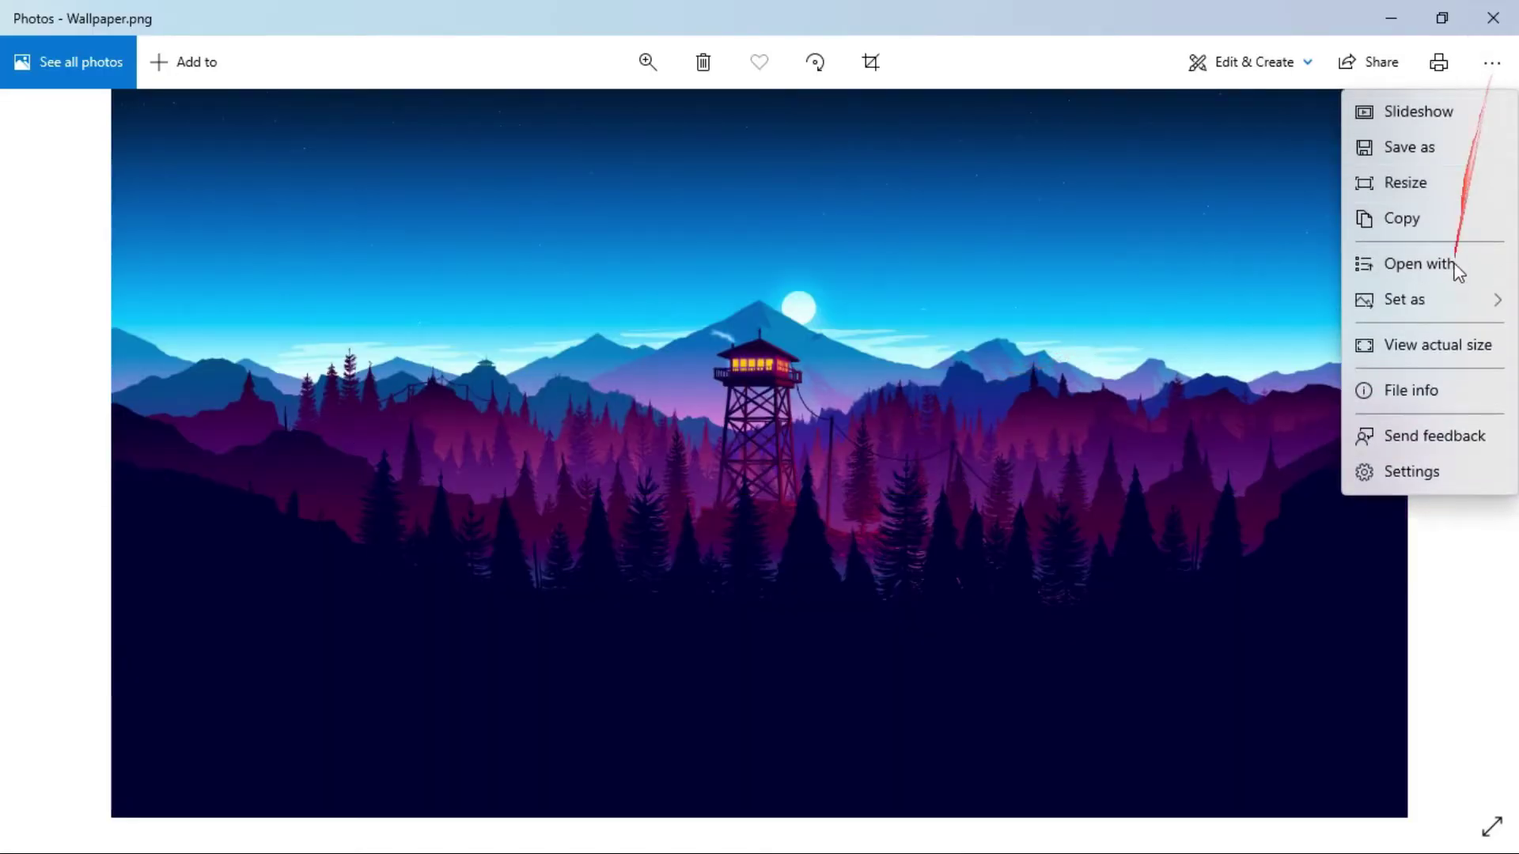
pyautogui.moveTo(1446, 302)
pyautogui.click(1429, 340)
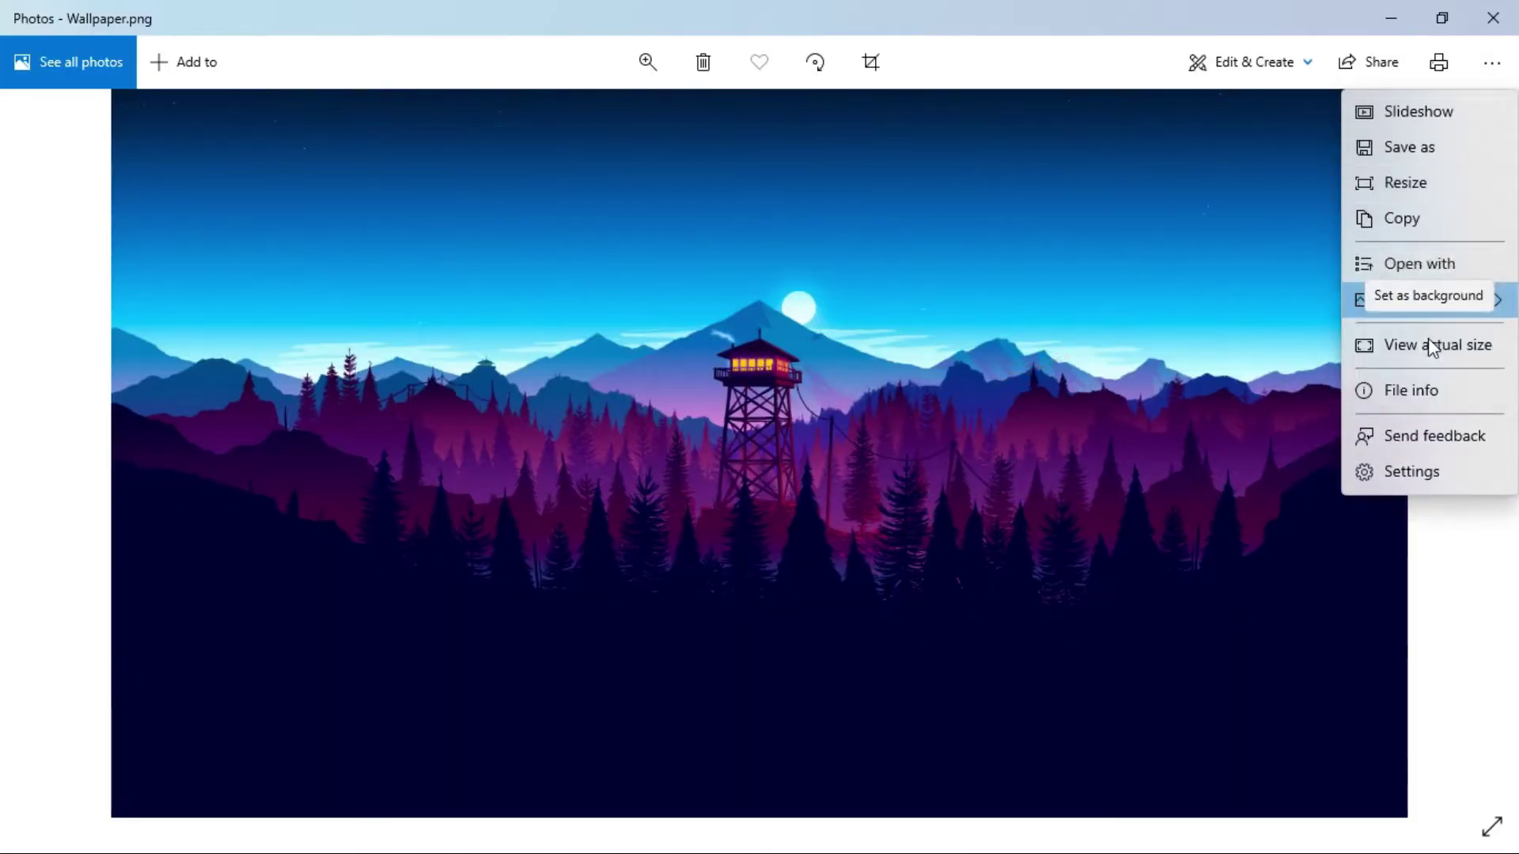
pyautogui.click(1493, 18)
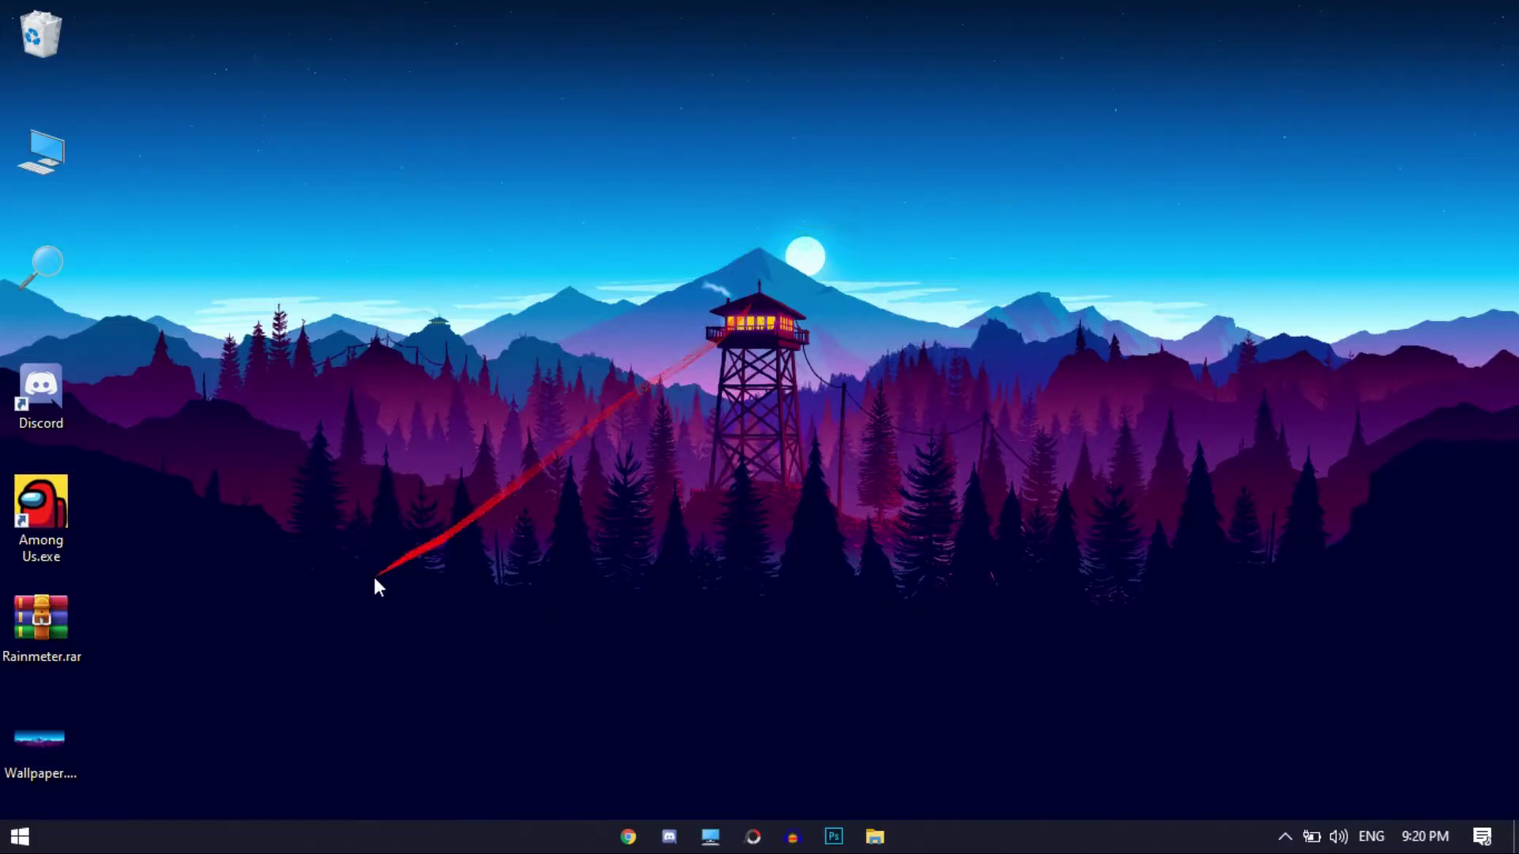
# Step: Extract Rainmeter.rar into a Rainmeter folder on the desktop, entering the archive password
pyautogui.rightClick(38, 618)
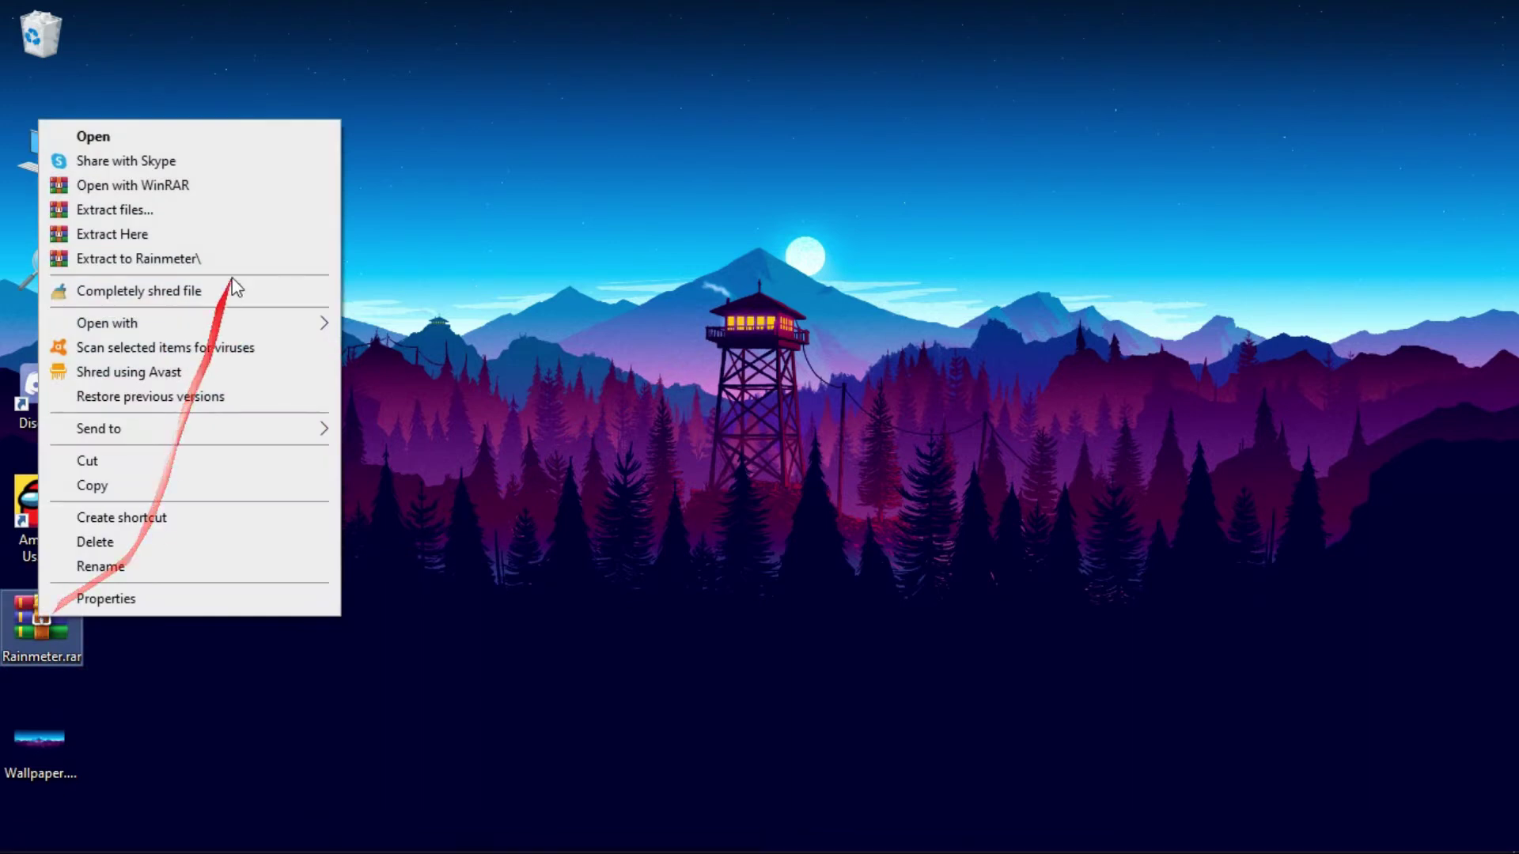
pyautogui.click(182, 259)
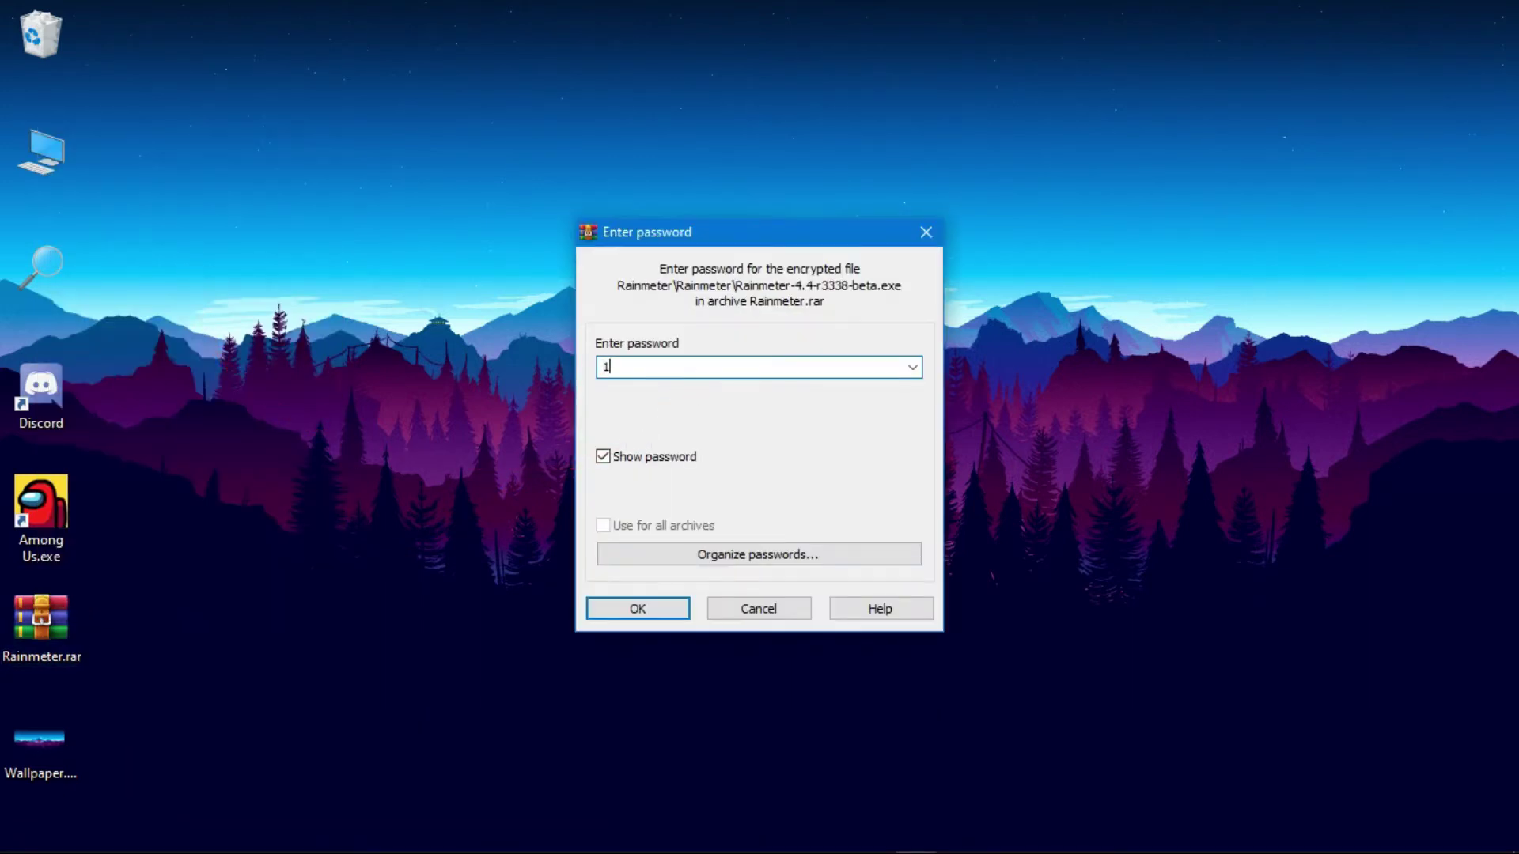
pyautogui.press('Return')
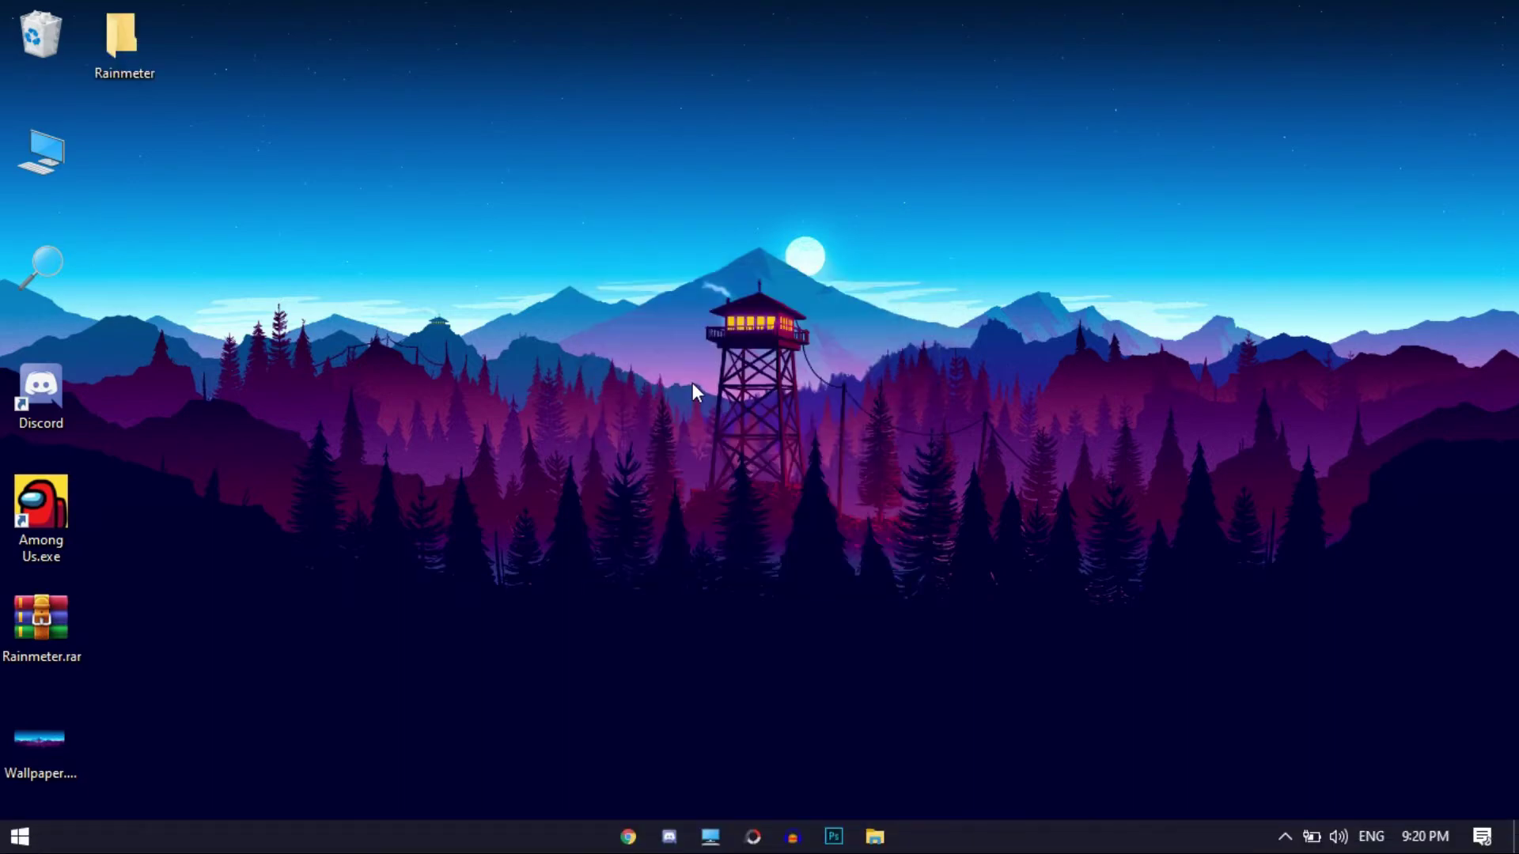
# Step: Launch Rainmeter-4.4-r3338-beta.exe from the innermost Rainmeter folder of the extracted files
pyautogui.rightClick(112, 54)
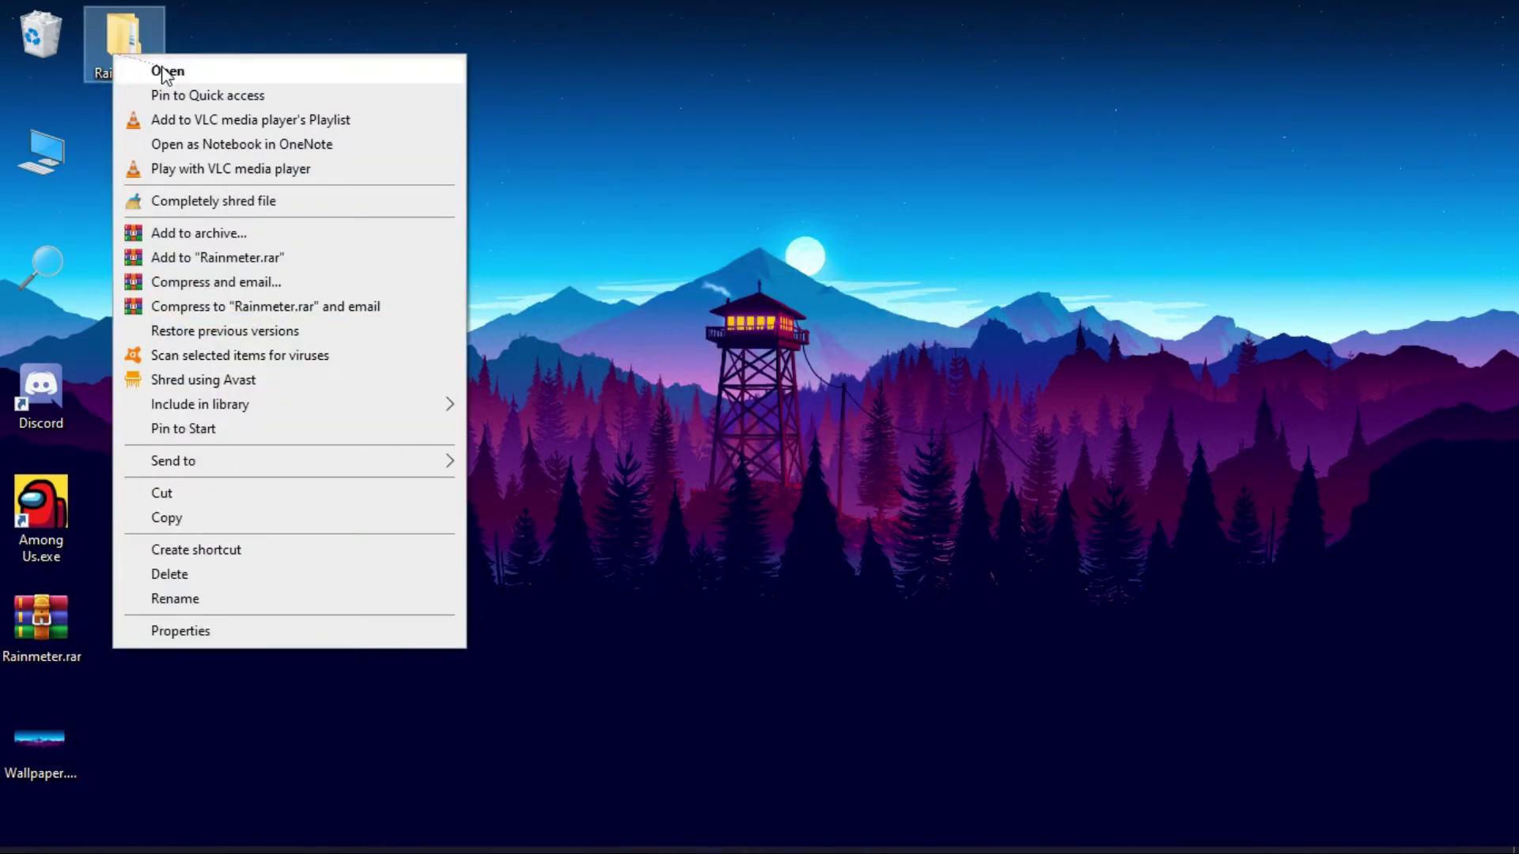
pyautogui.click(163, 70)
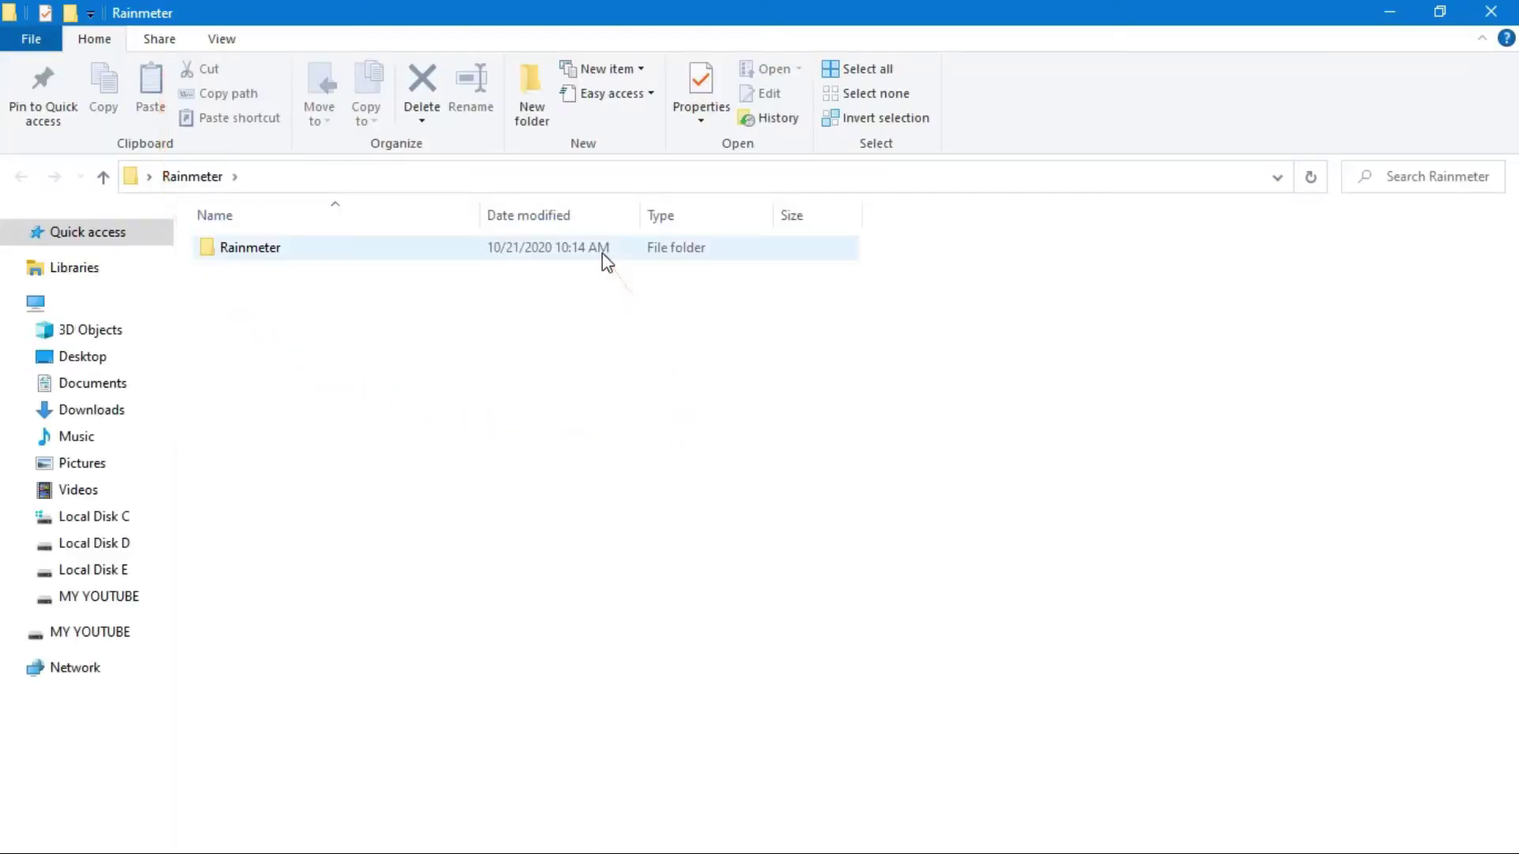
pyautogui.rightClick(603, 255)
pyautogui.click(634, 252)
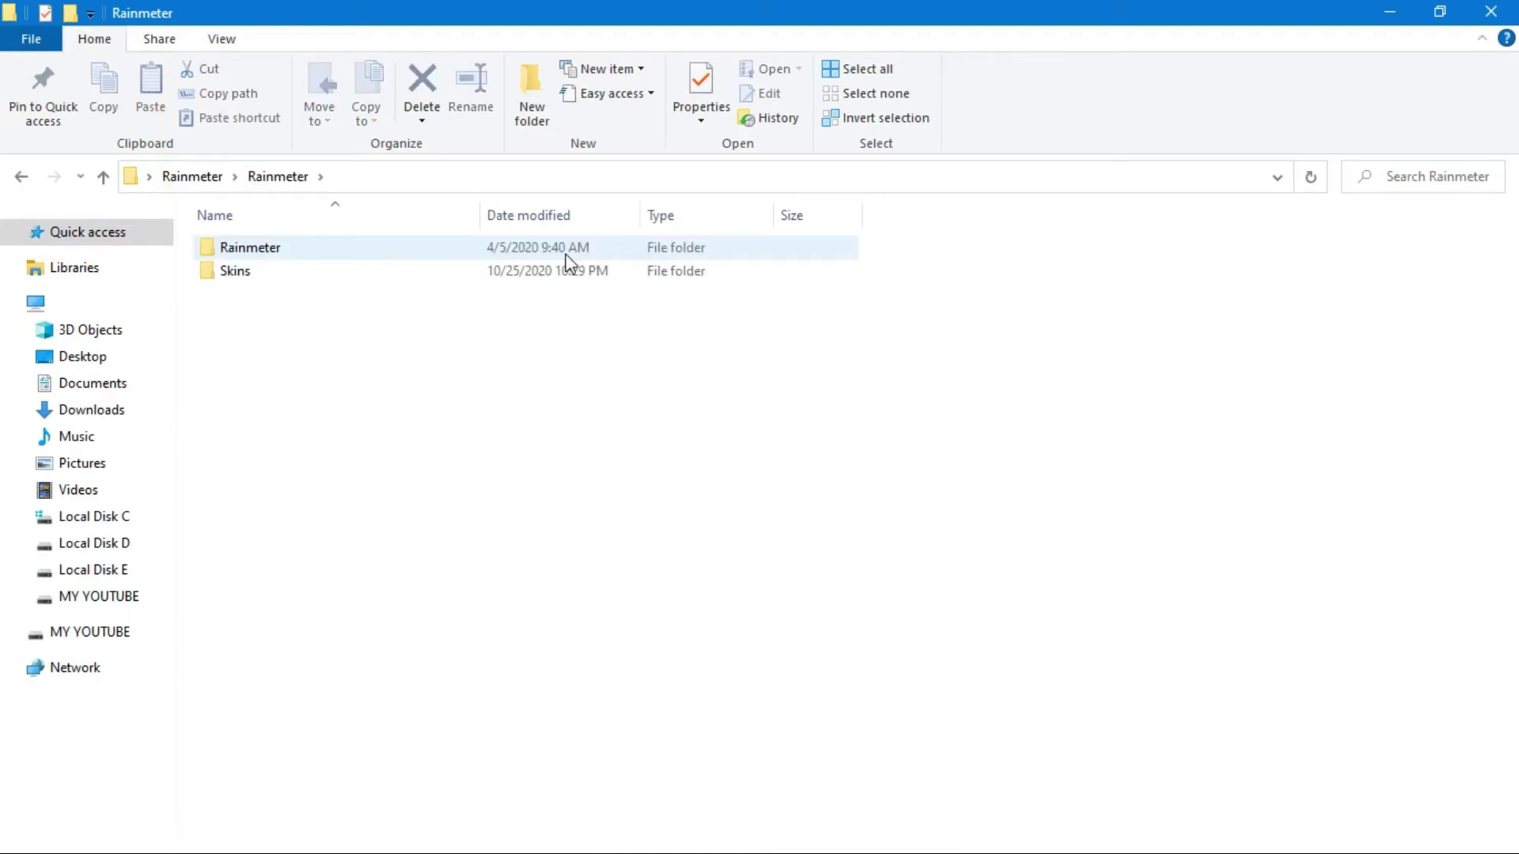
pyautogui.doubleClick(524, 253)
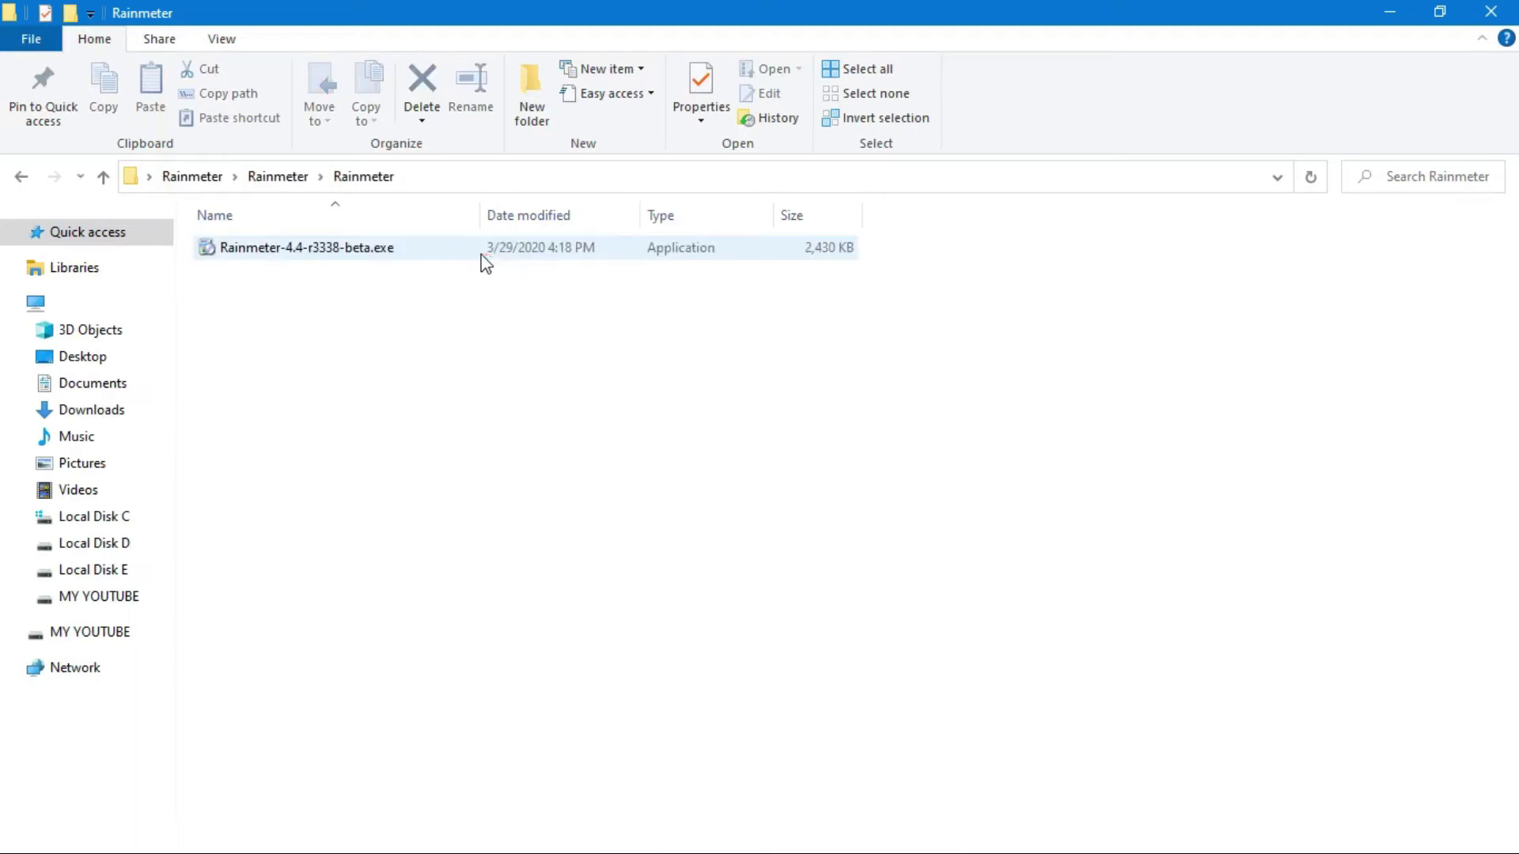
pyautogui.rightClick(481, 255)
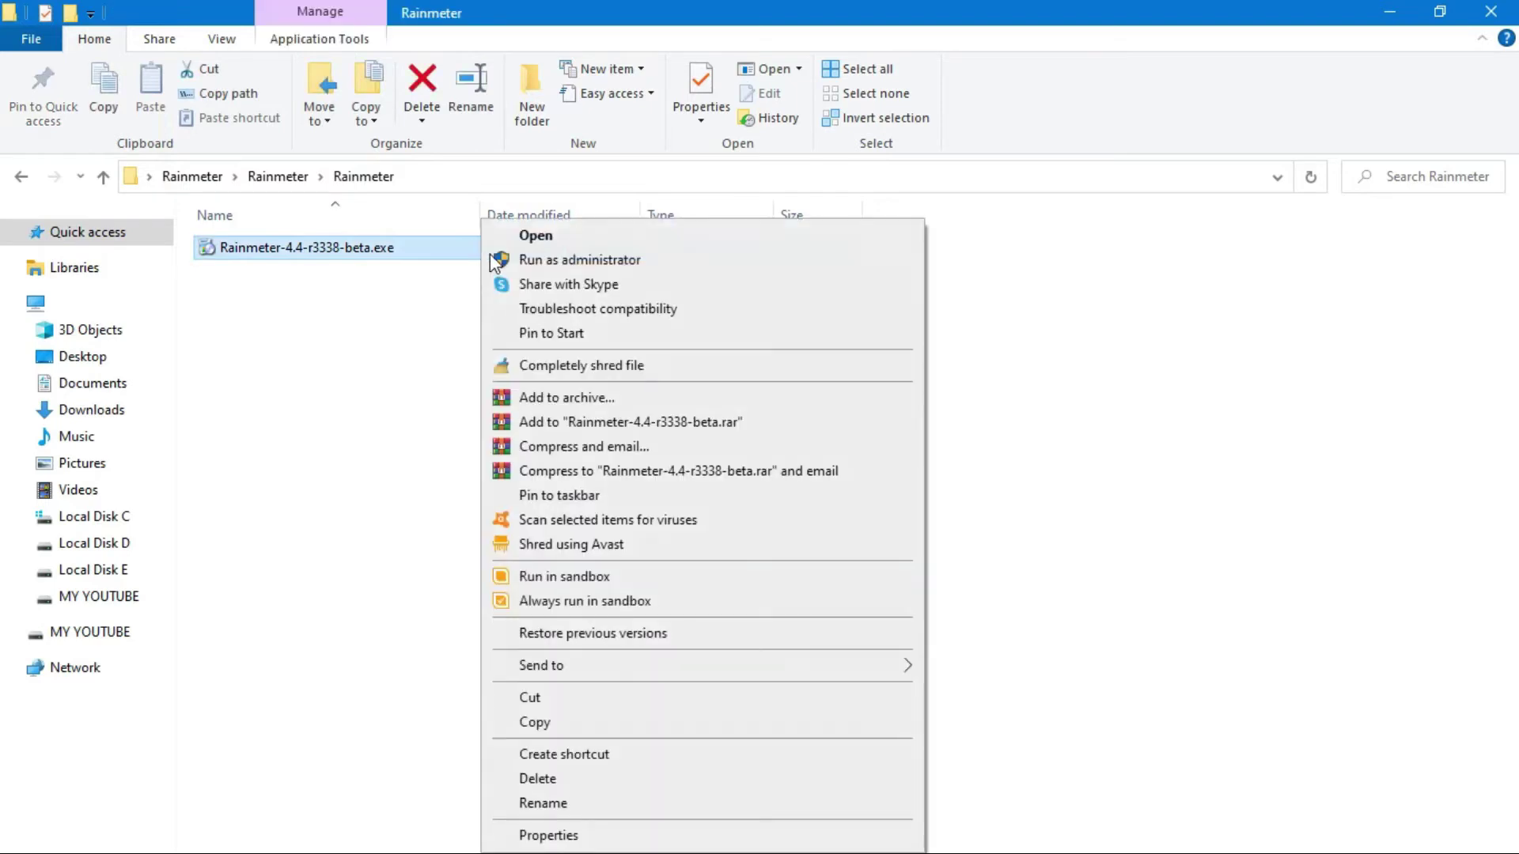
pyautogui.click(559, 231)
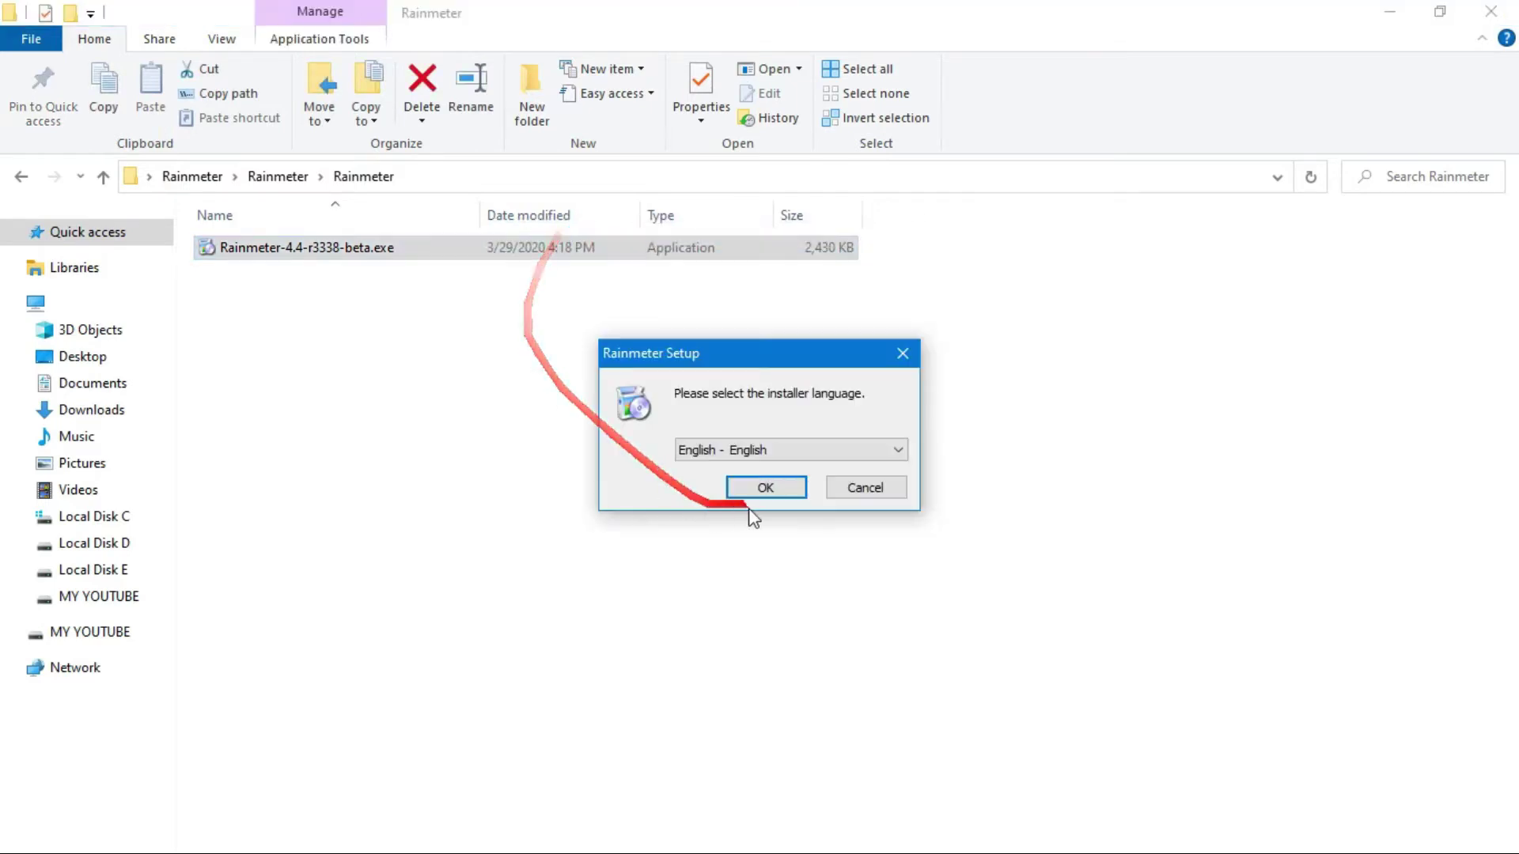
# Step: Install Rainmeter in English with the standard installation and finish setup with Run Rainmeter enabled
pyautogui.click(778, 491)
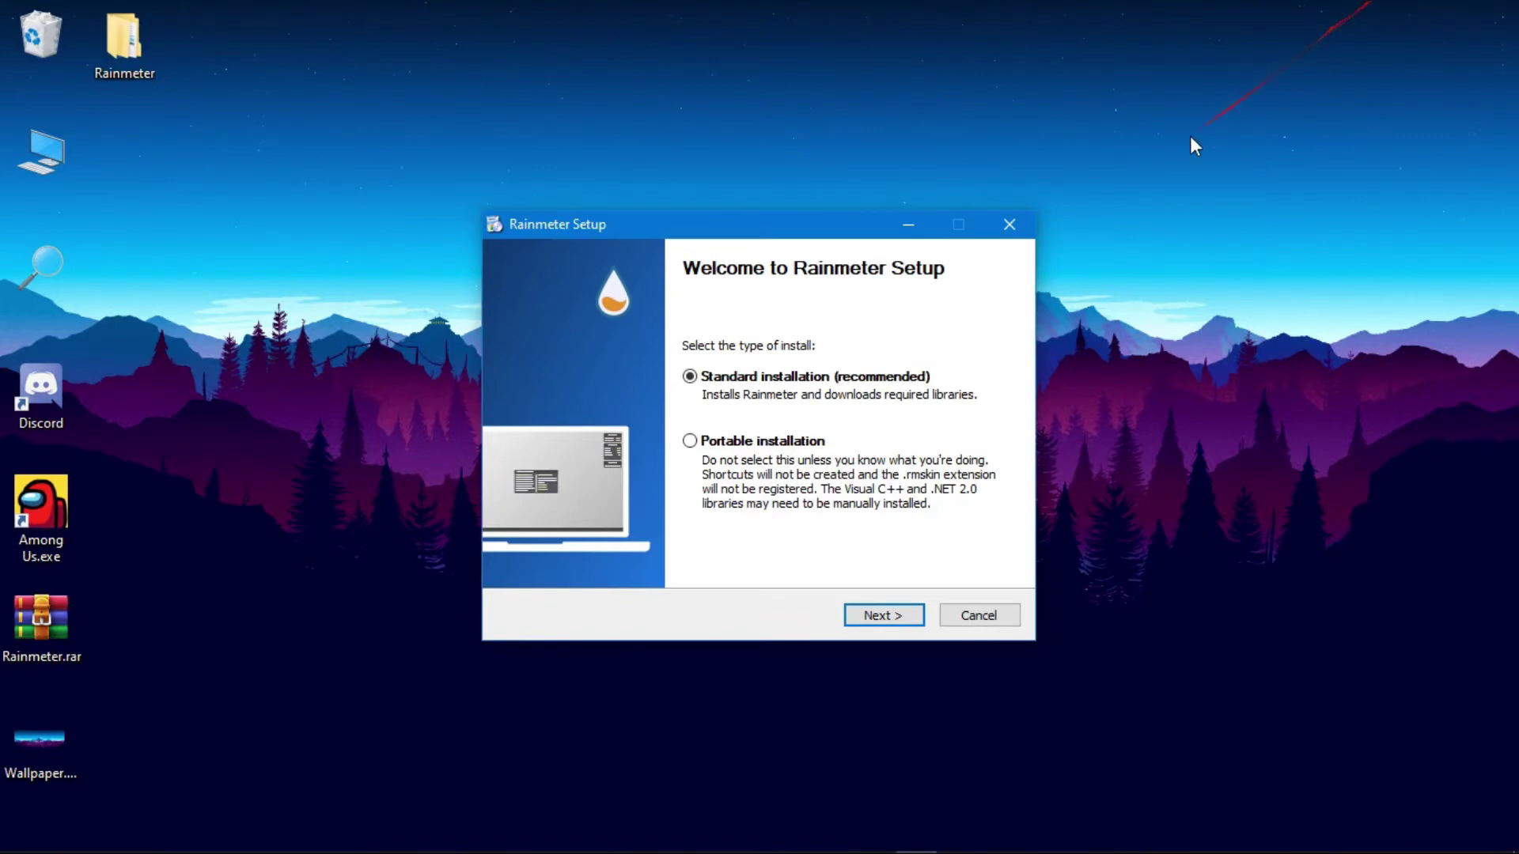
pyautogui.click(868, 615)
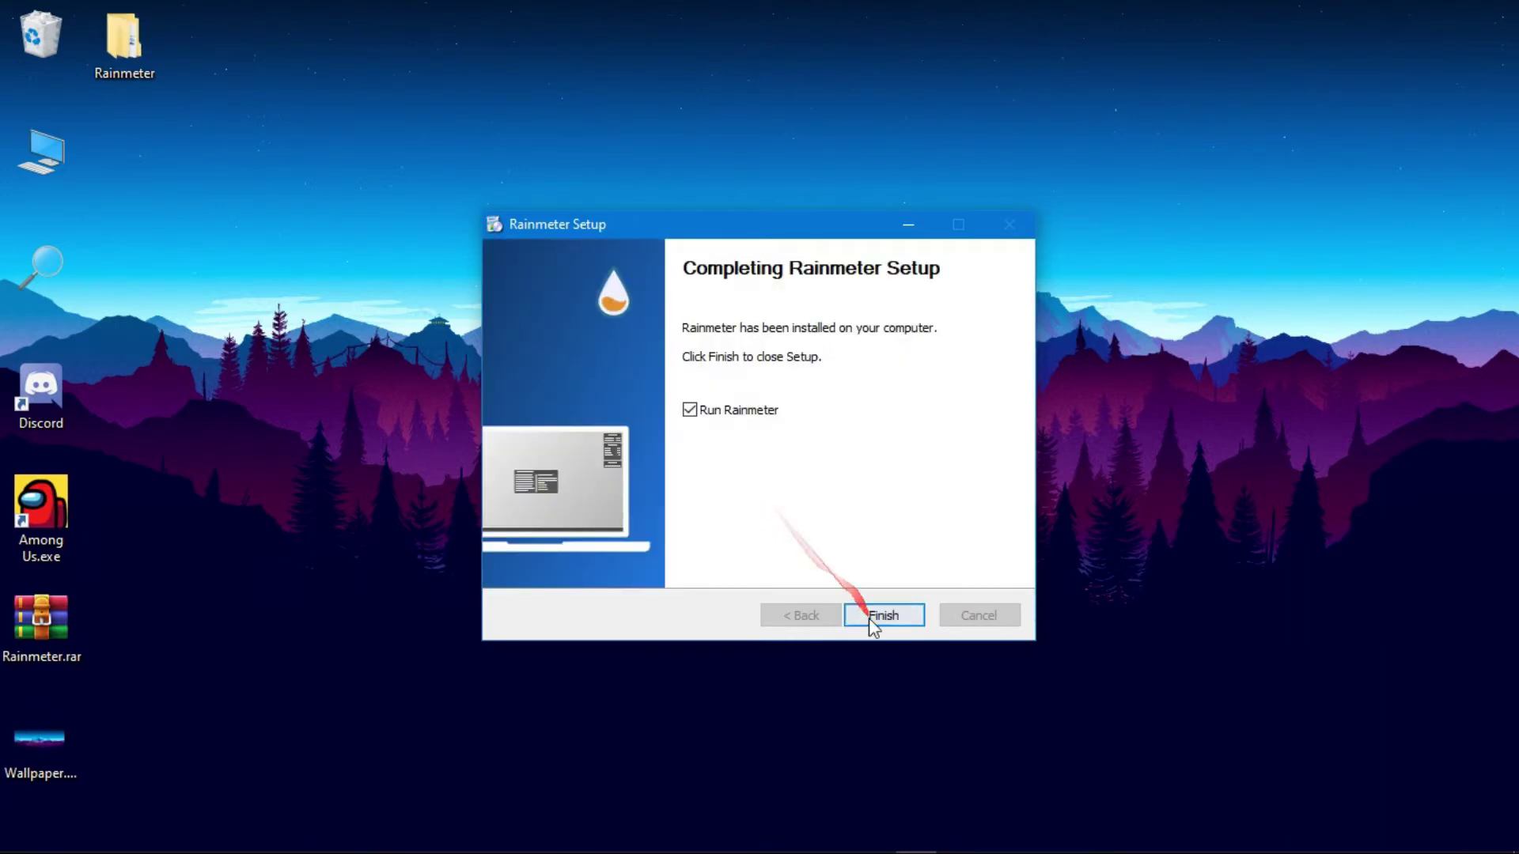
pyautogui.click(868, 615)
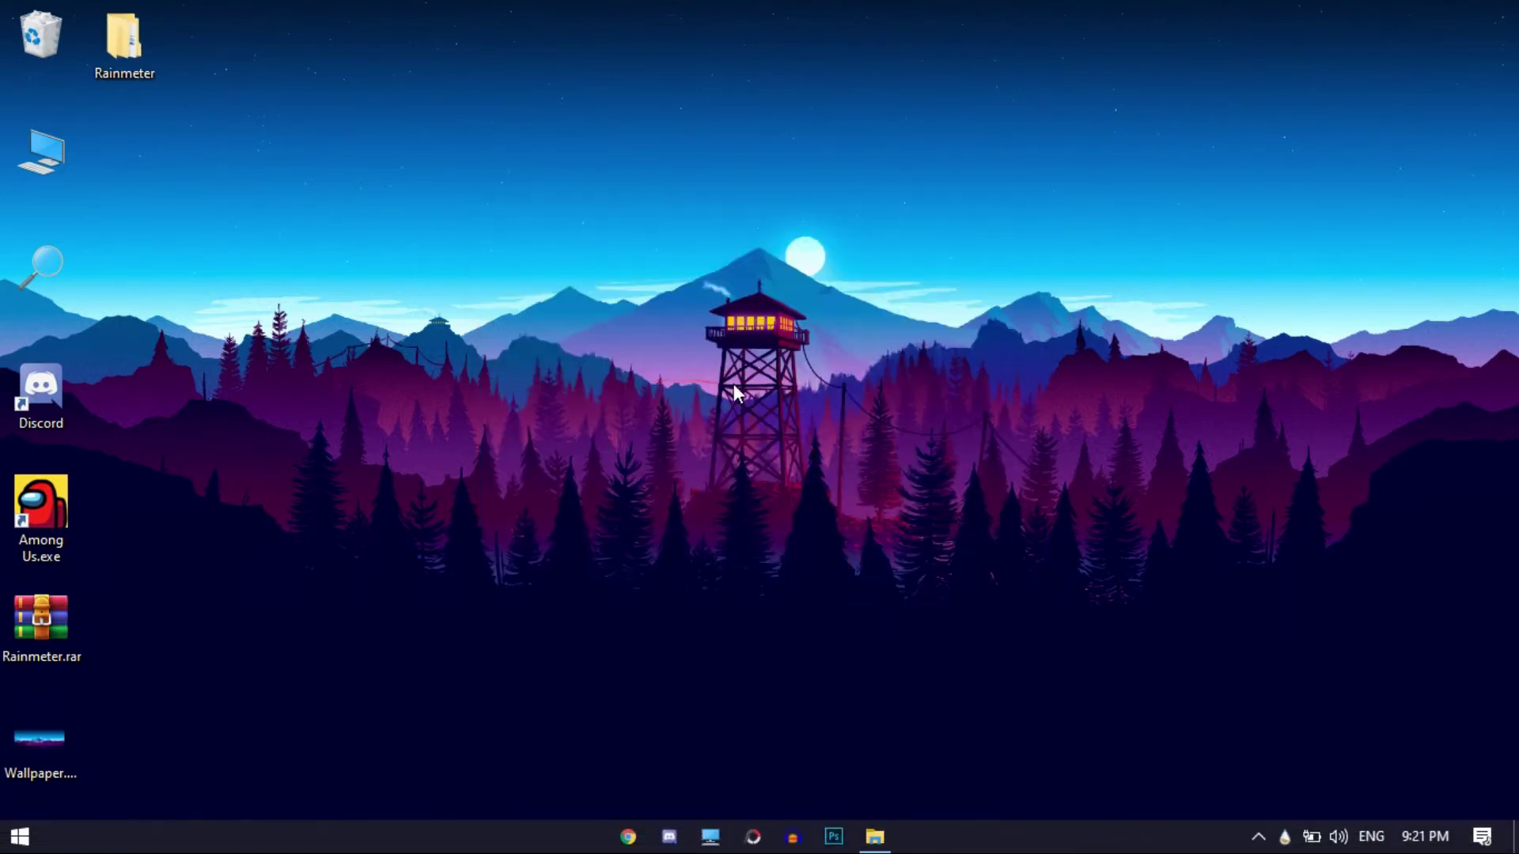
# Step: Copy the La Compagnie des Ombres - Clock and NenaluX folders from the extracted Rainmeter Skins folder
pyautogui.doubleClick(128, 64)
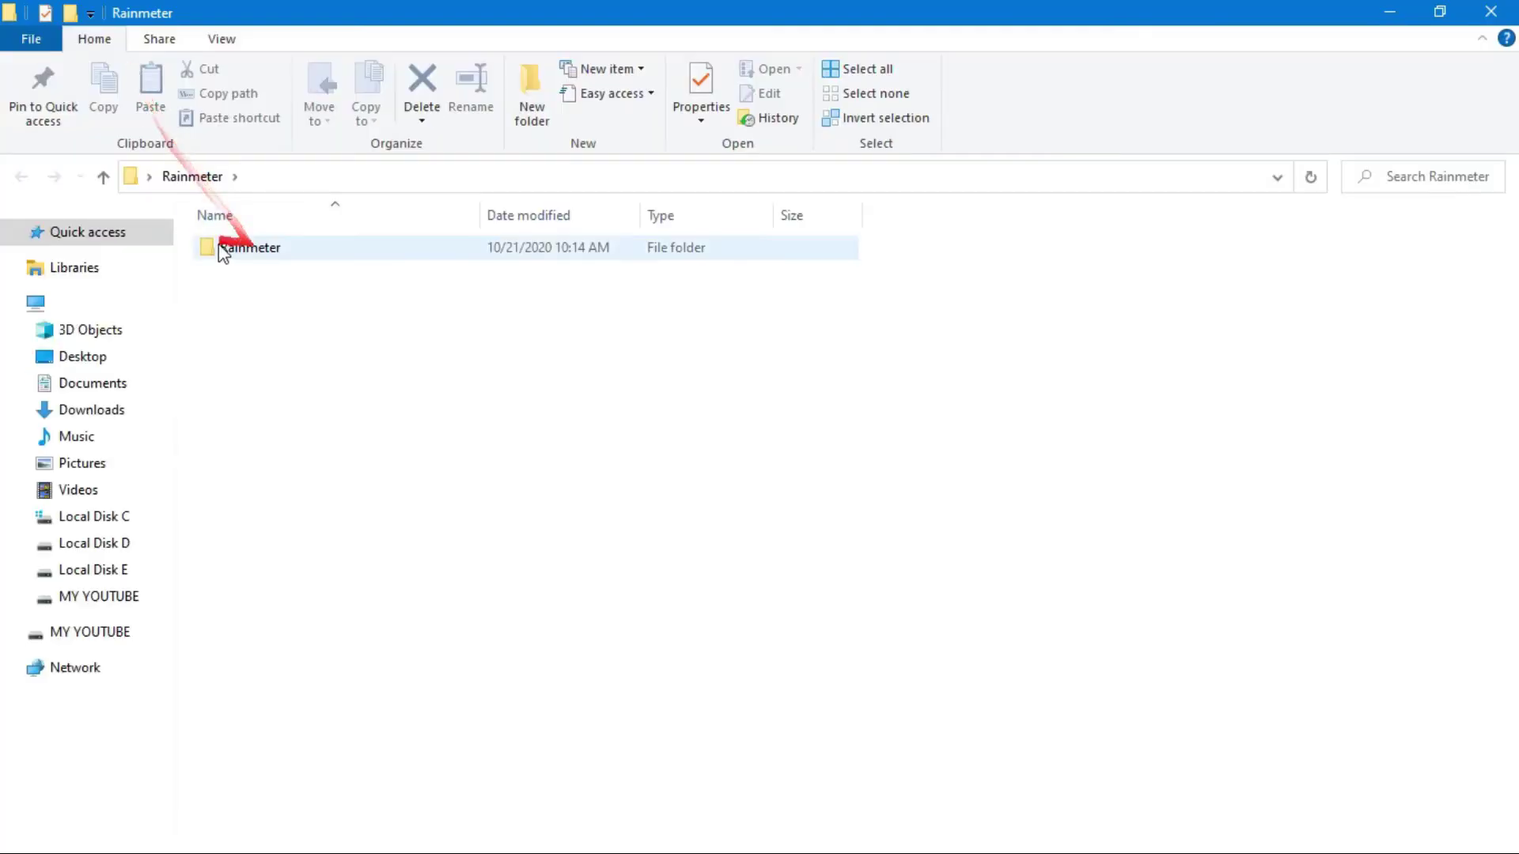
pyautogui.doubleClick(245, 250)
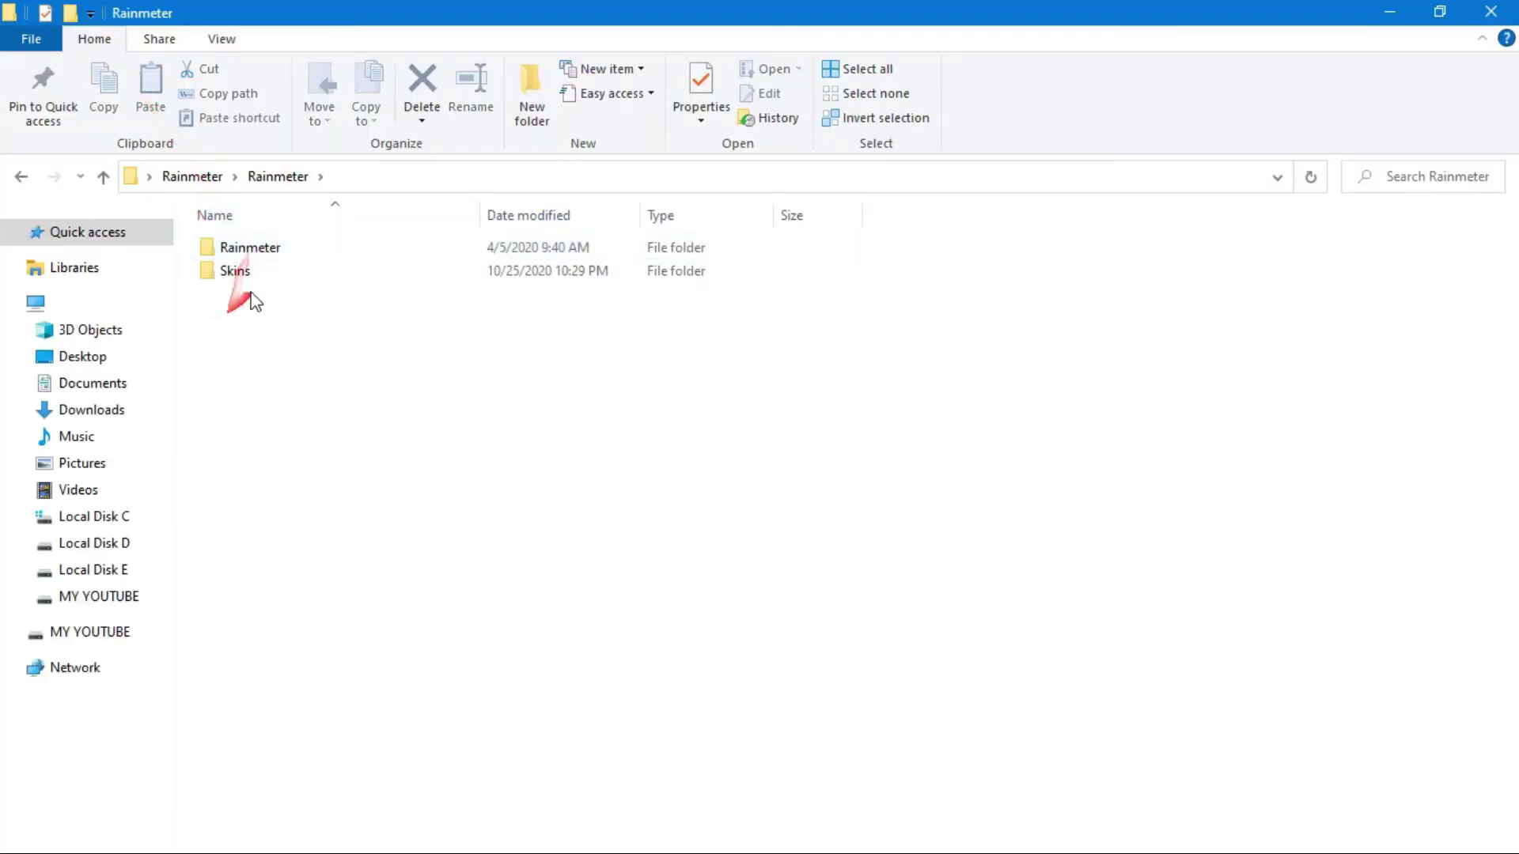
pyautogui.click(250, 275)
pyautogui.doubleClick(254, 277)
pyautogui.moveTo(244, 364); pyautogui.dragTo(410, 249)
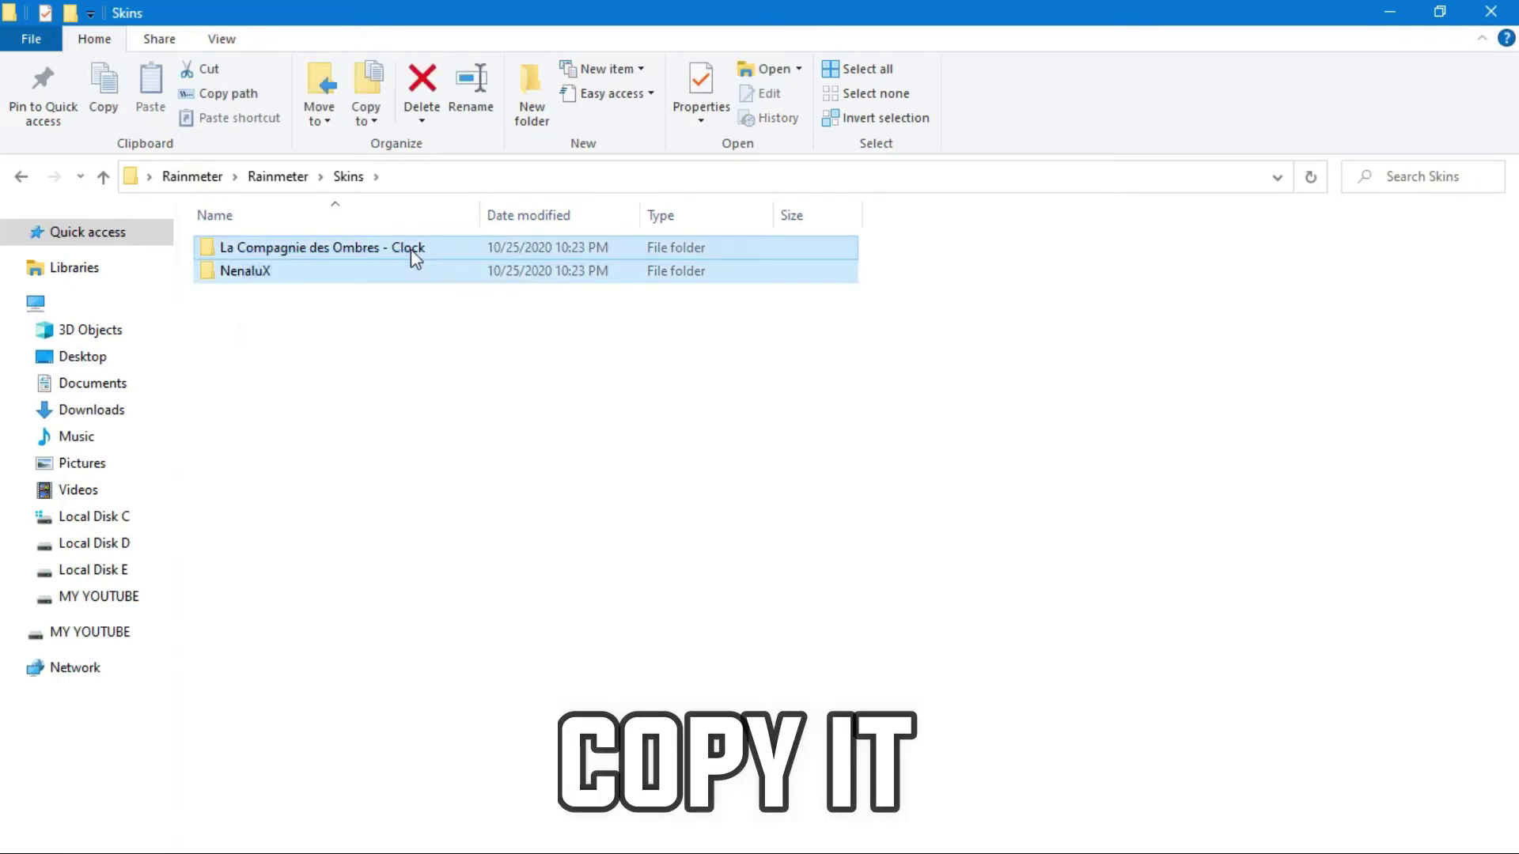
pyautogui.rightClick(411, 249)
pyautogui.click(468, 674)
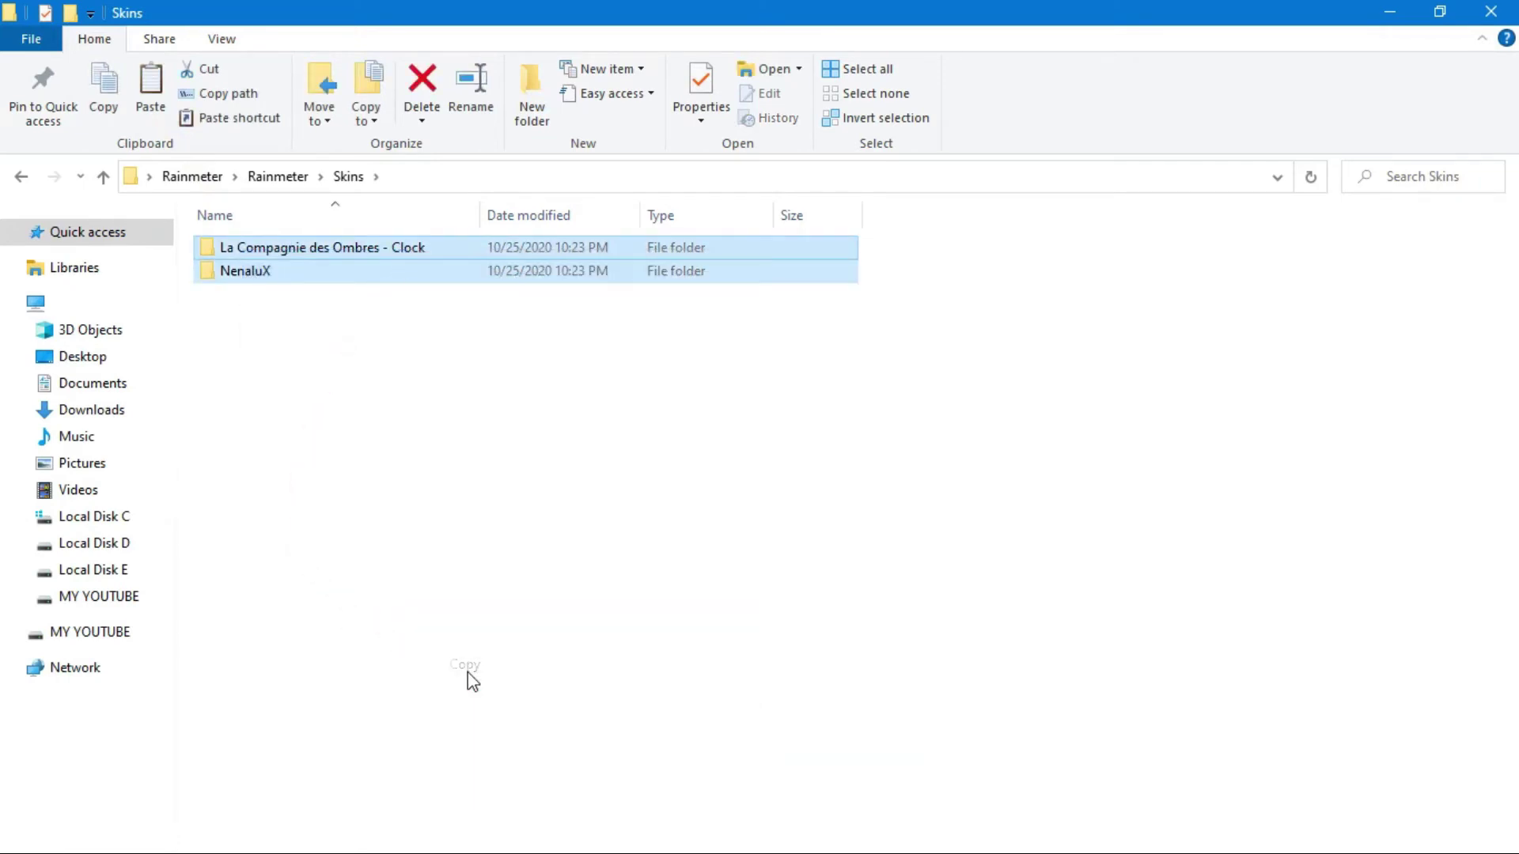
# Step: Paste the copied skin folders into Documents > Rainmeter > Skins and close the folder window
pyautogui.click(163, 388)
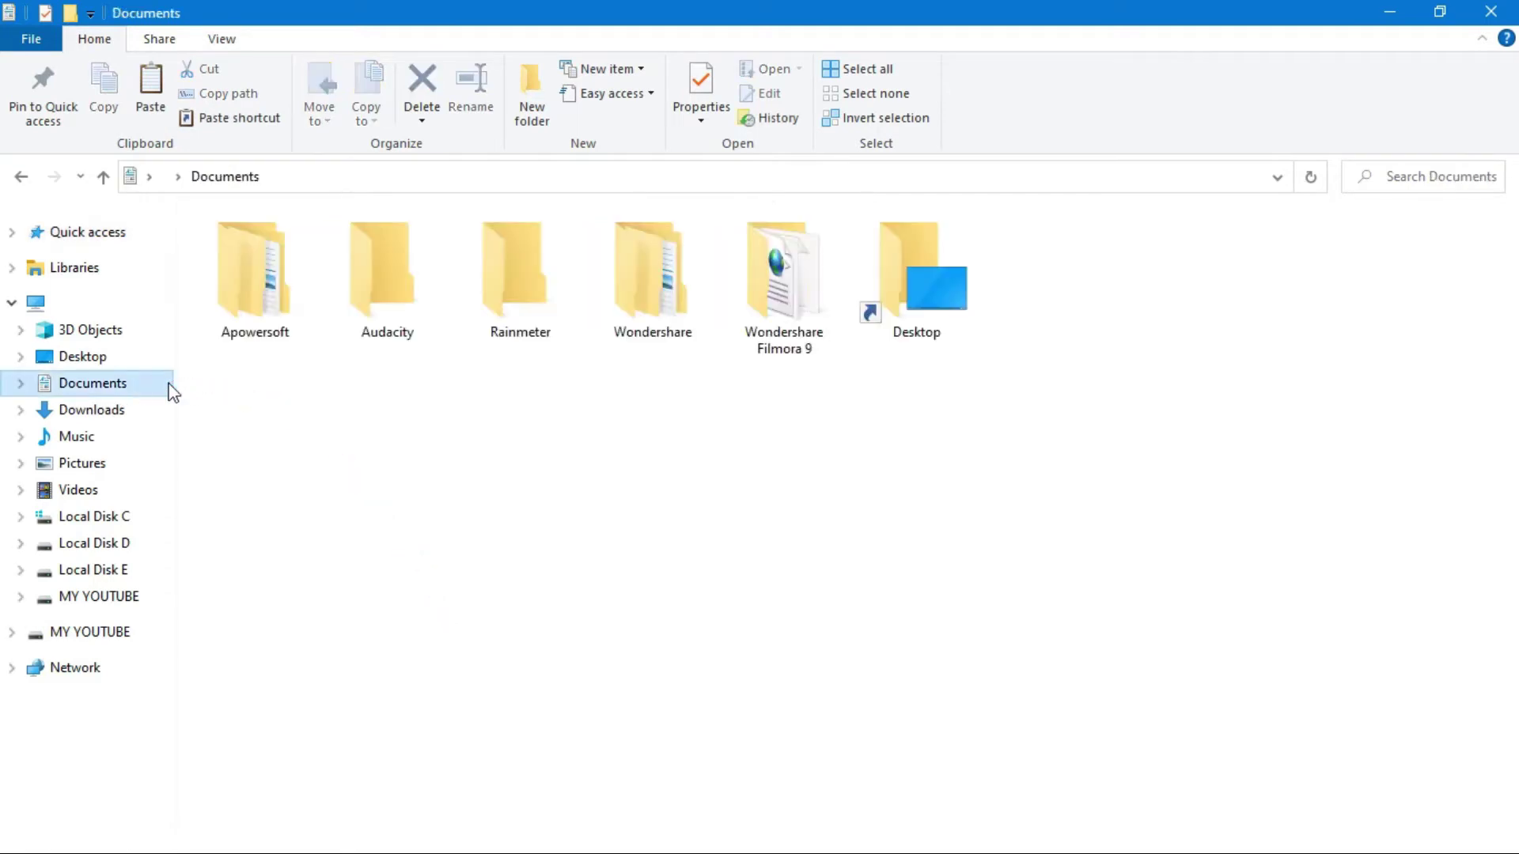
pyautogui.doubleClick(525, 282)
pyautogui.doubleClick(509, 255)
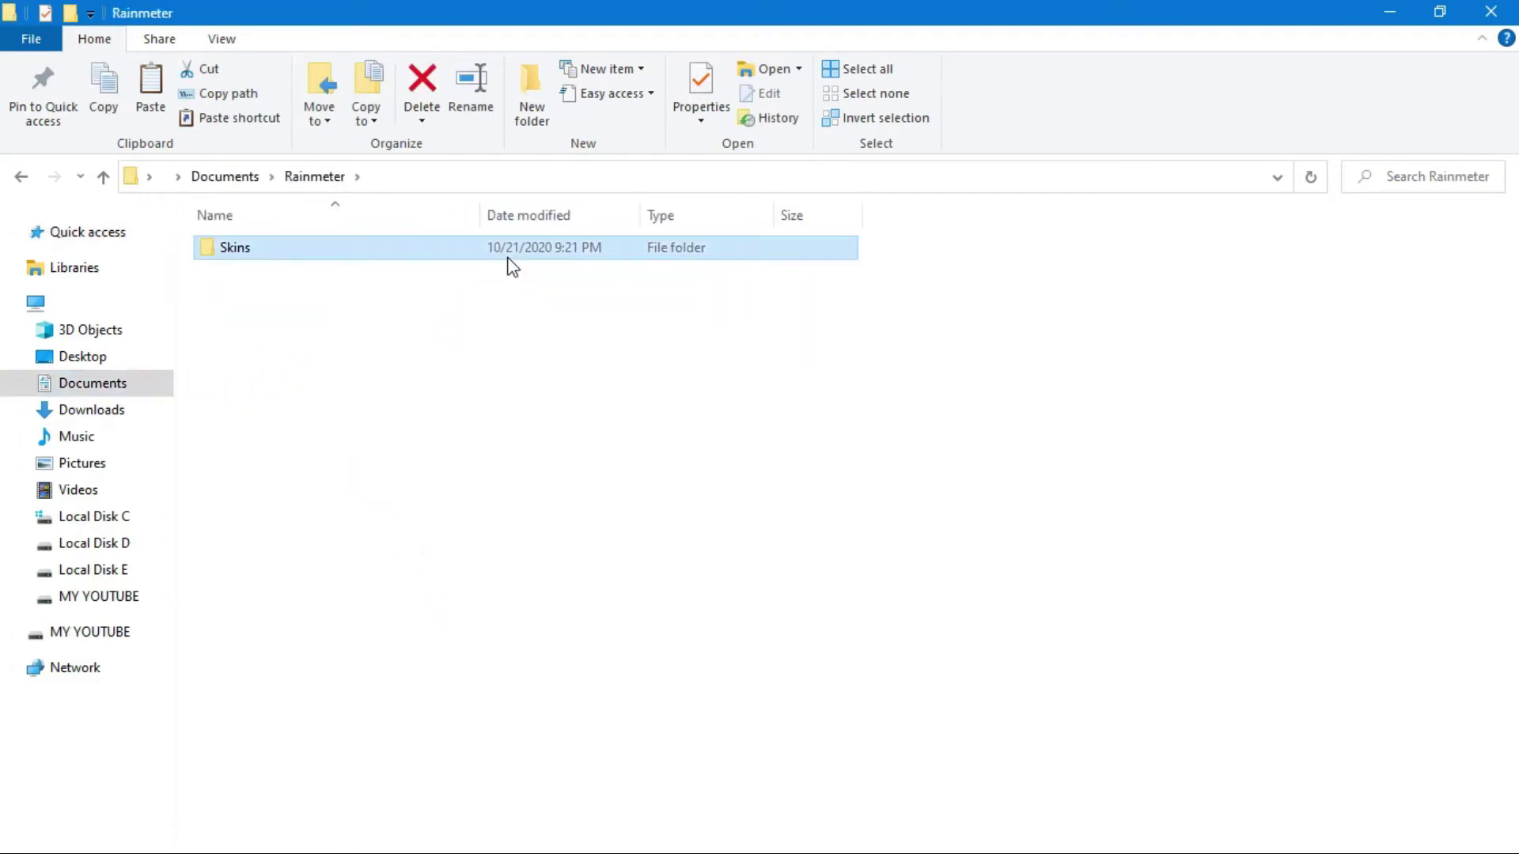
pyautogui.rightClick(421, 418)
pyautogui.click(493, 580)
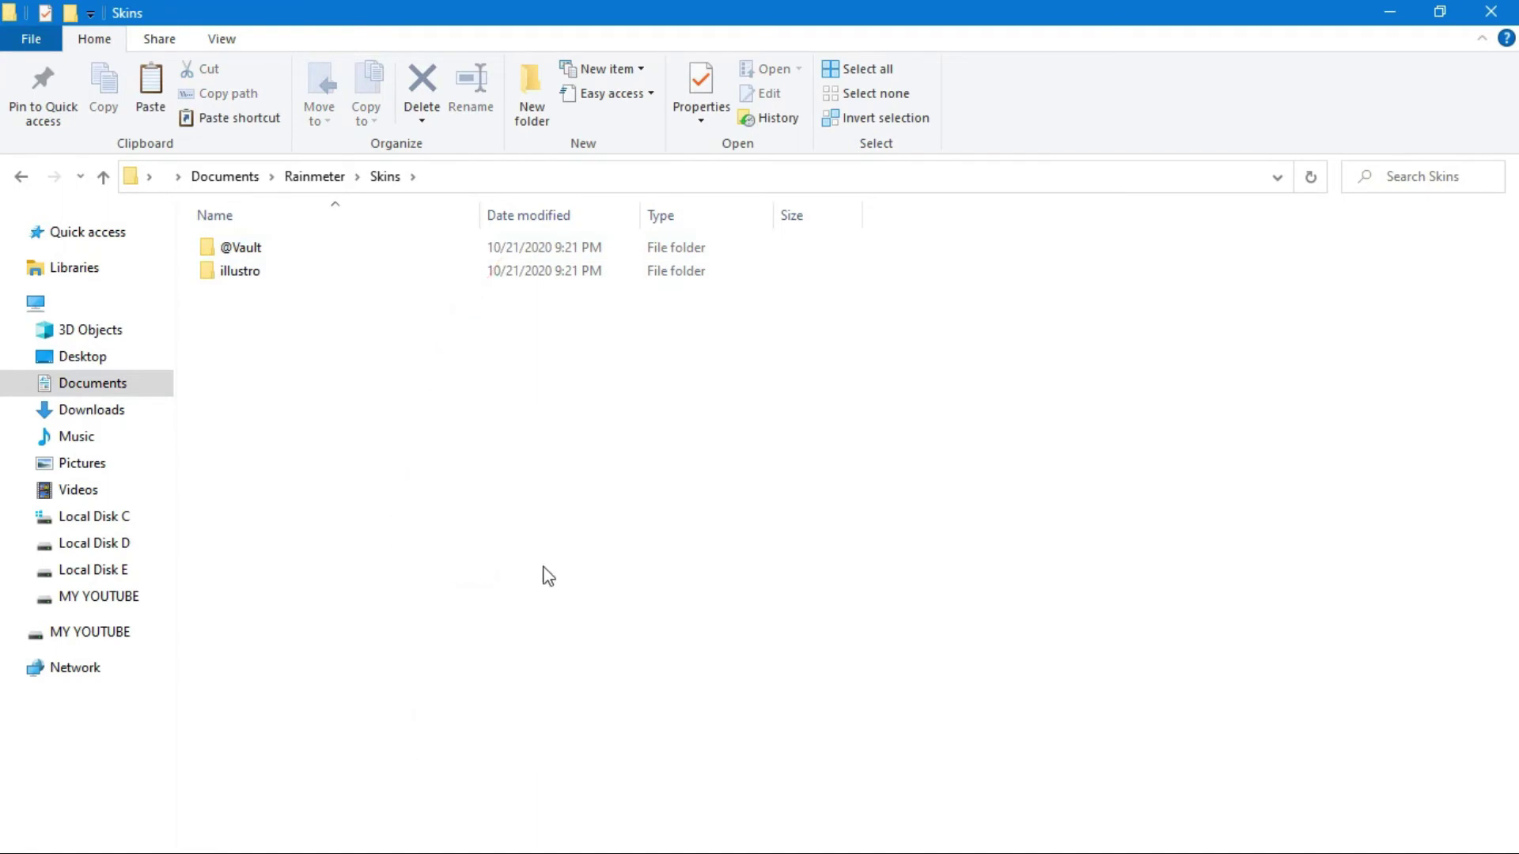
pyautogui.click(487, 395)
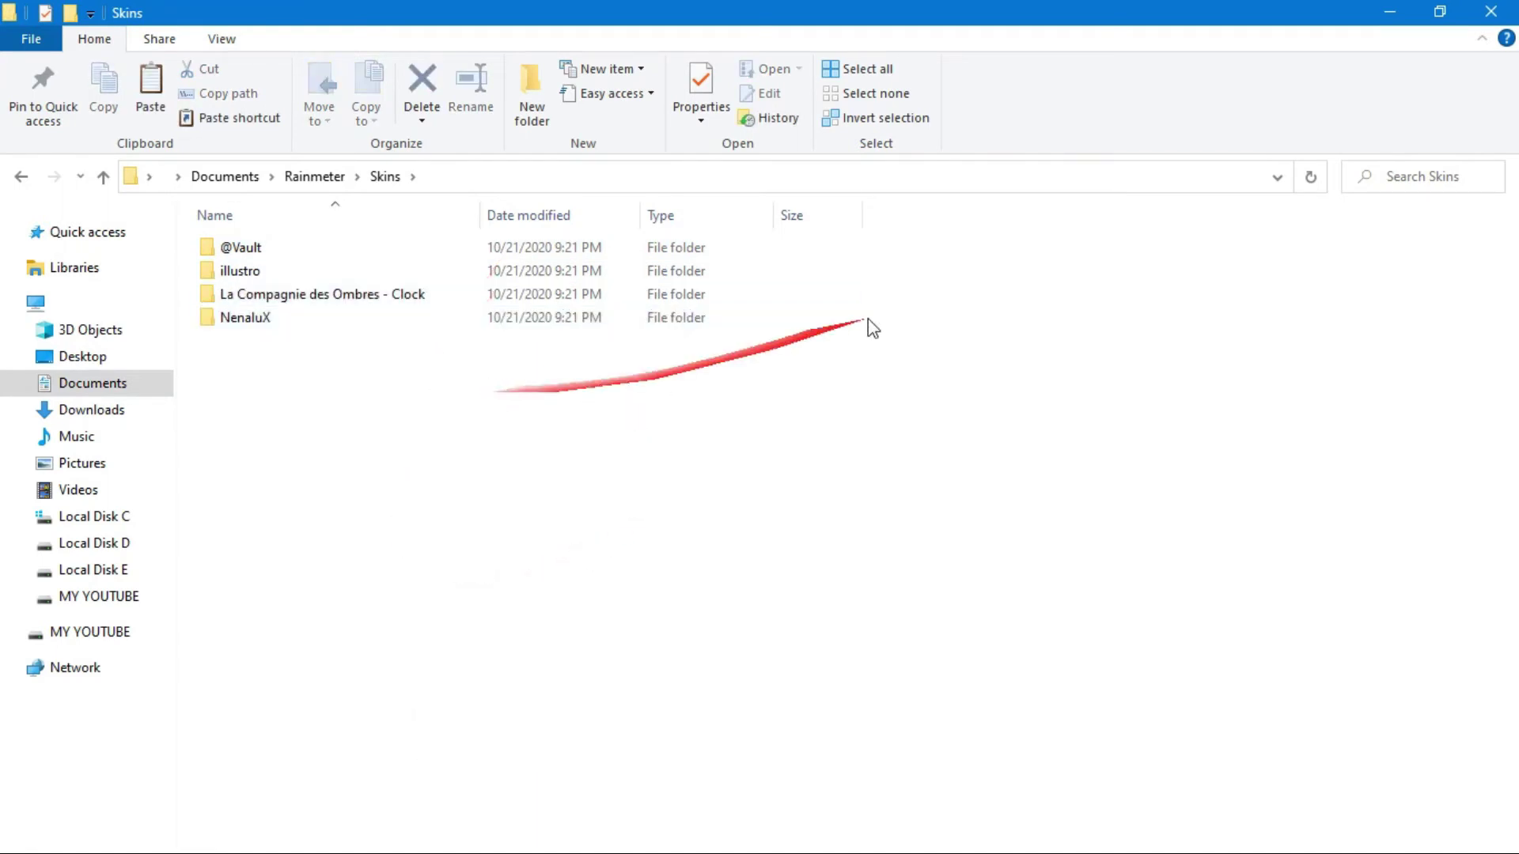
pyautogui.click(1481, 10)
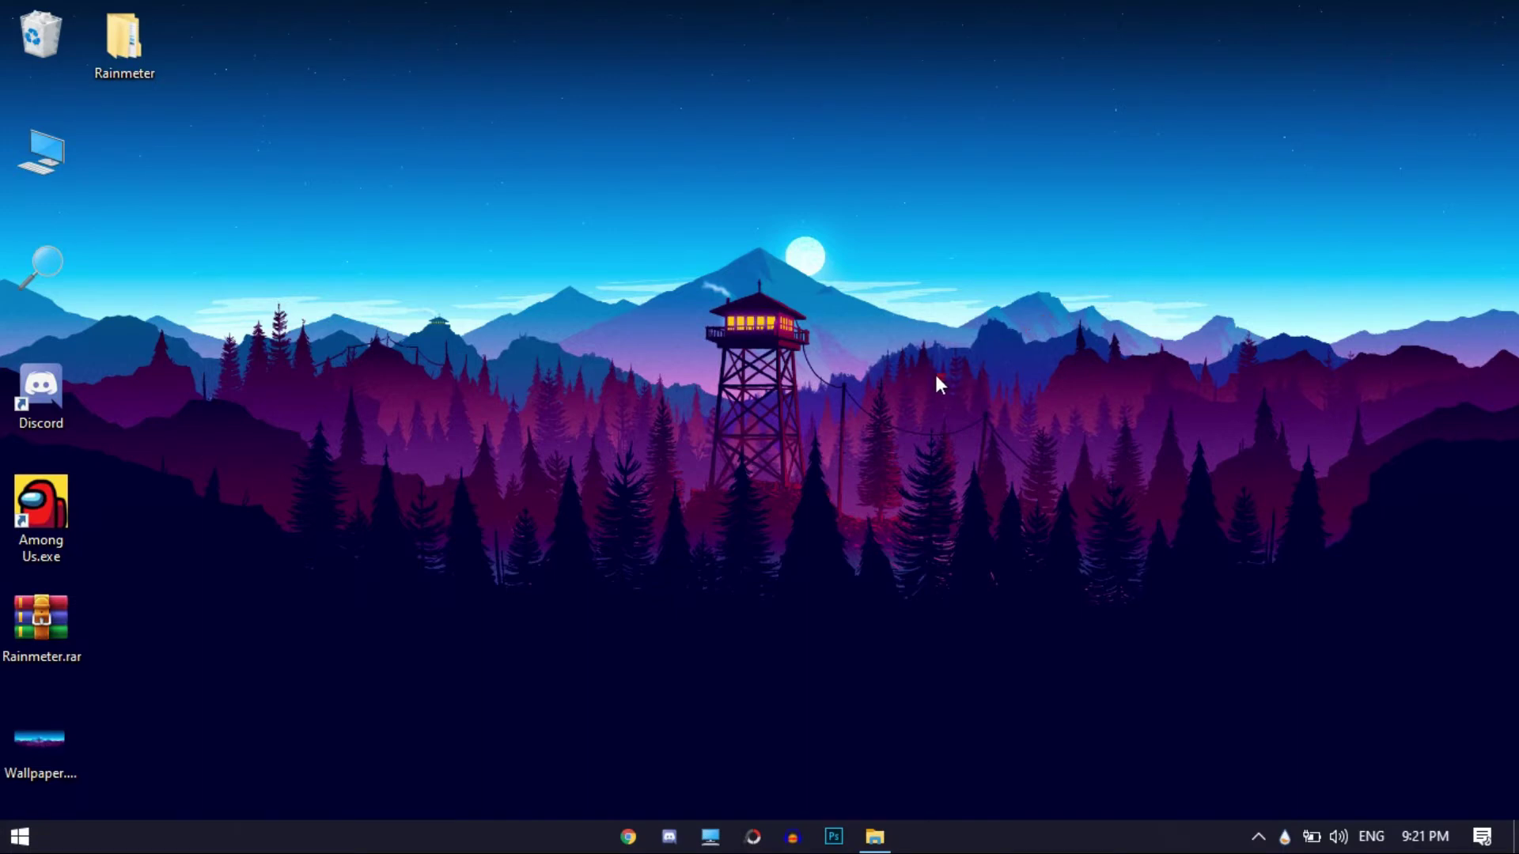
# Step: Hide all desktop icons
pyautogui.rightClick(696, 264)
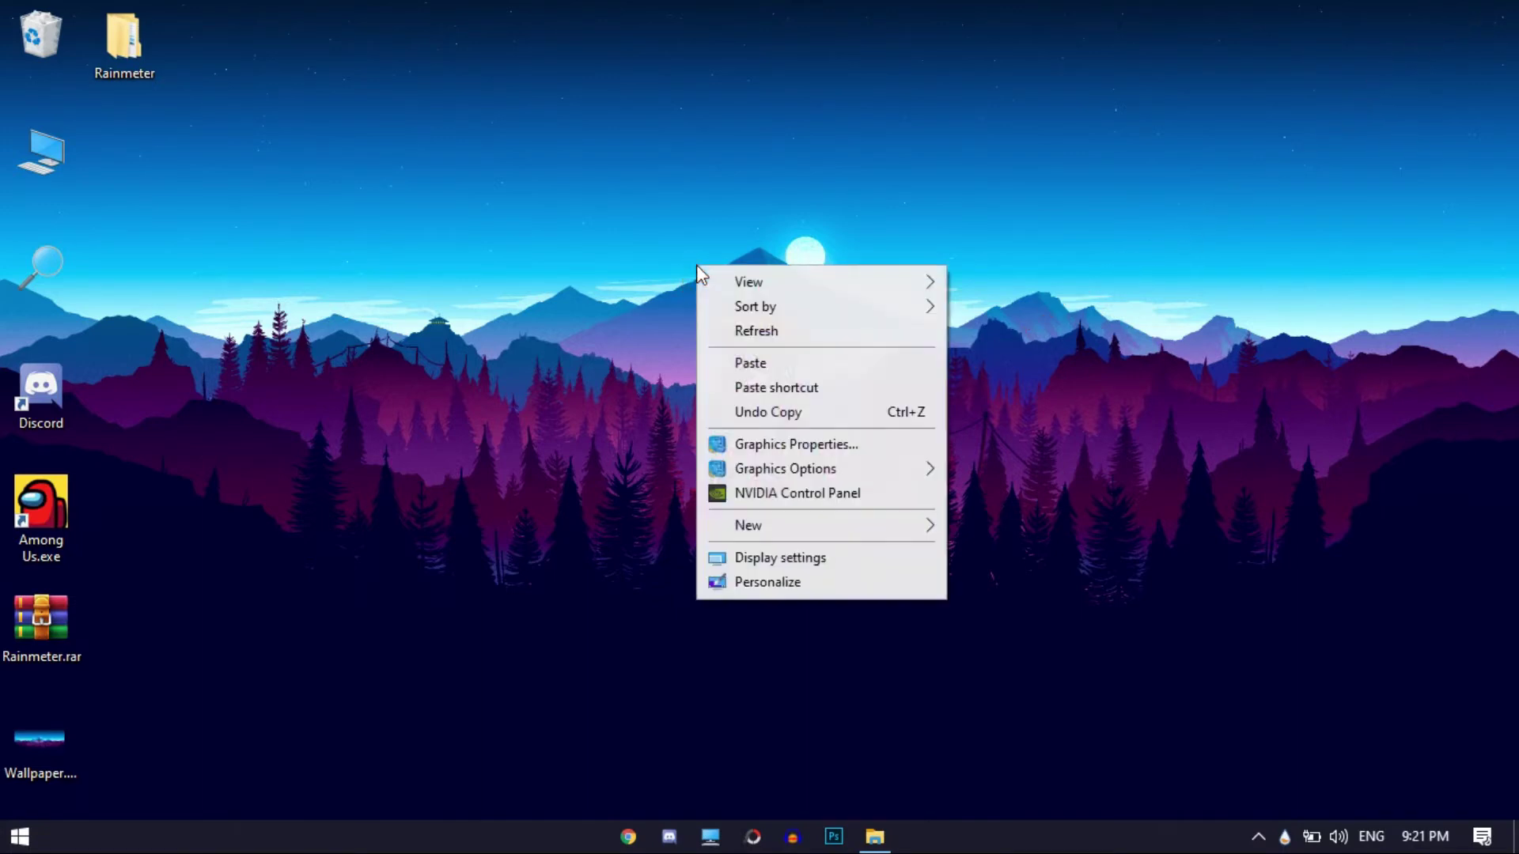
pyautogui.moveTo(826, 282)
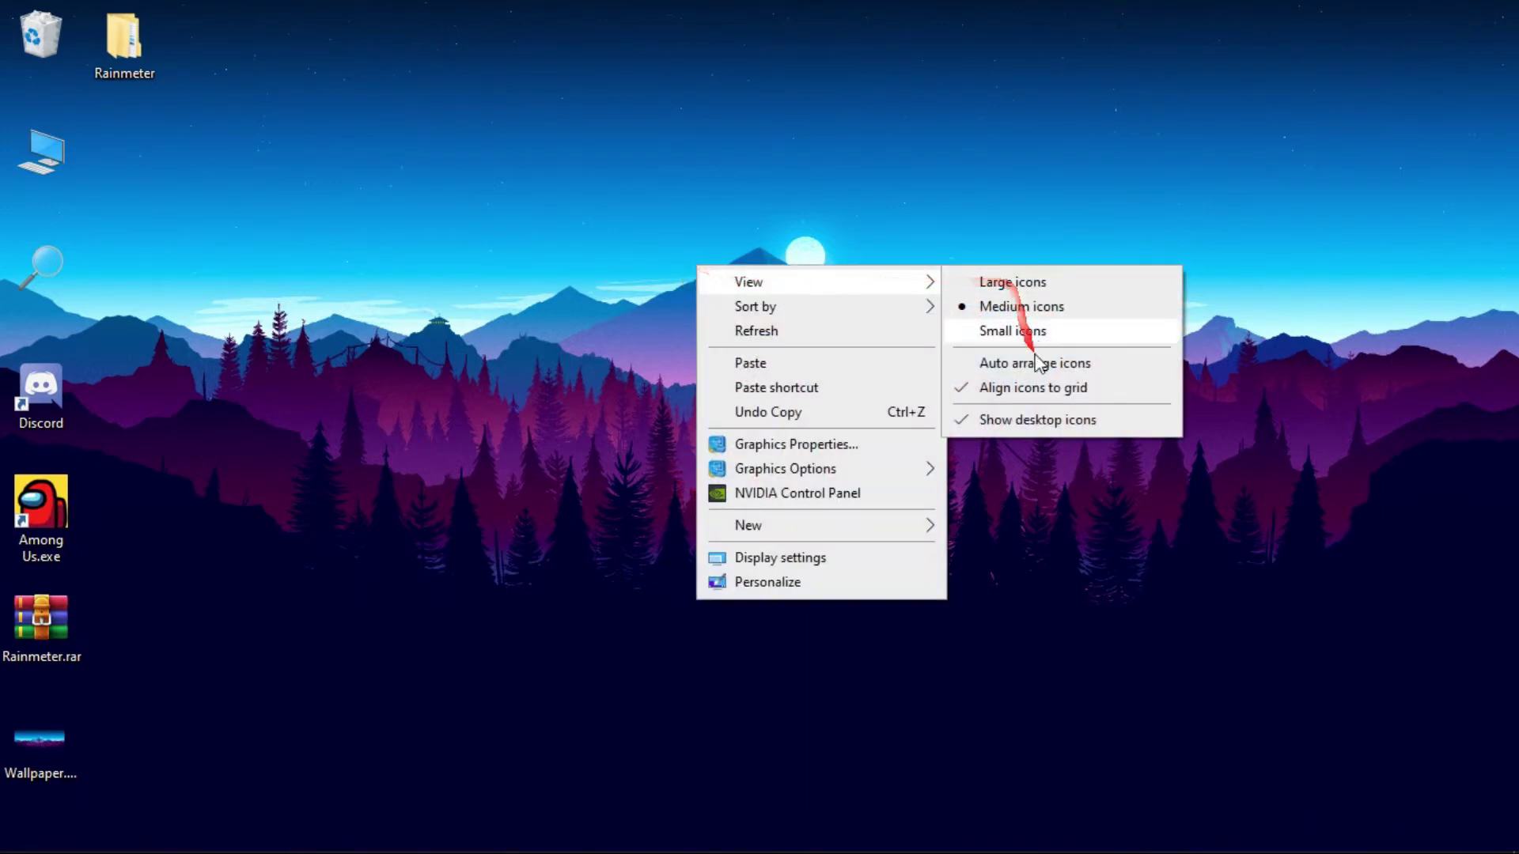
pyautogui.click(1037, 419)
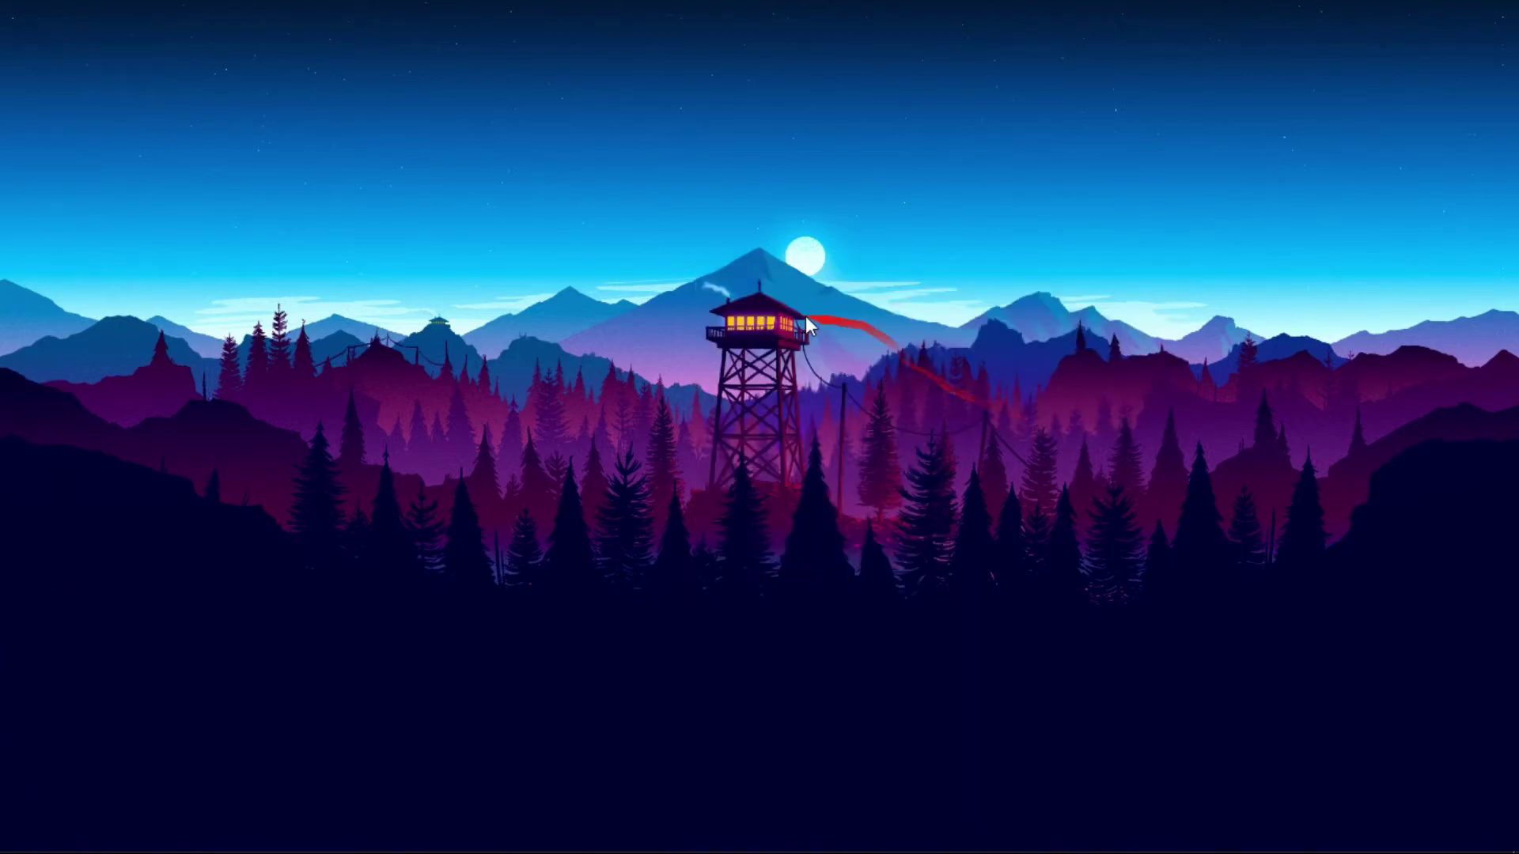
# Step: Open the Manage Rainmeter window and refresh all skins
pyautogui.moveTo(871, 846)
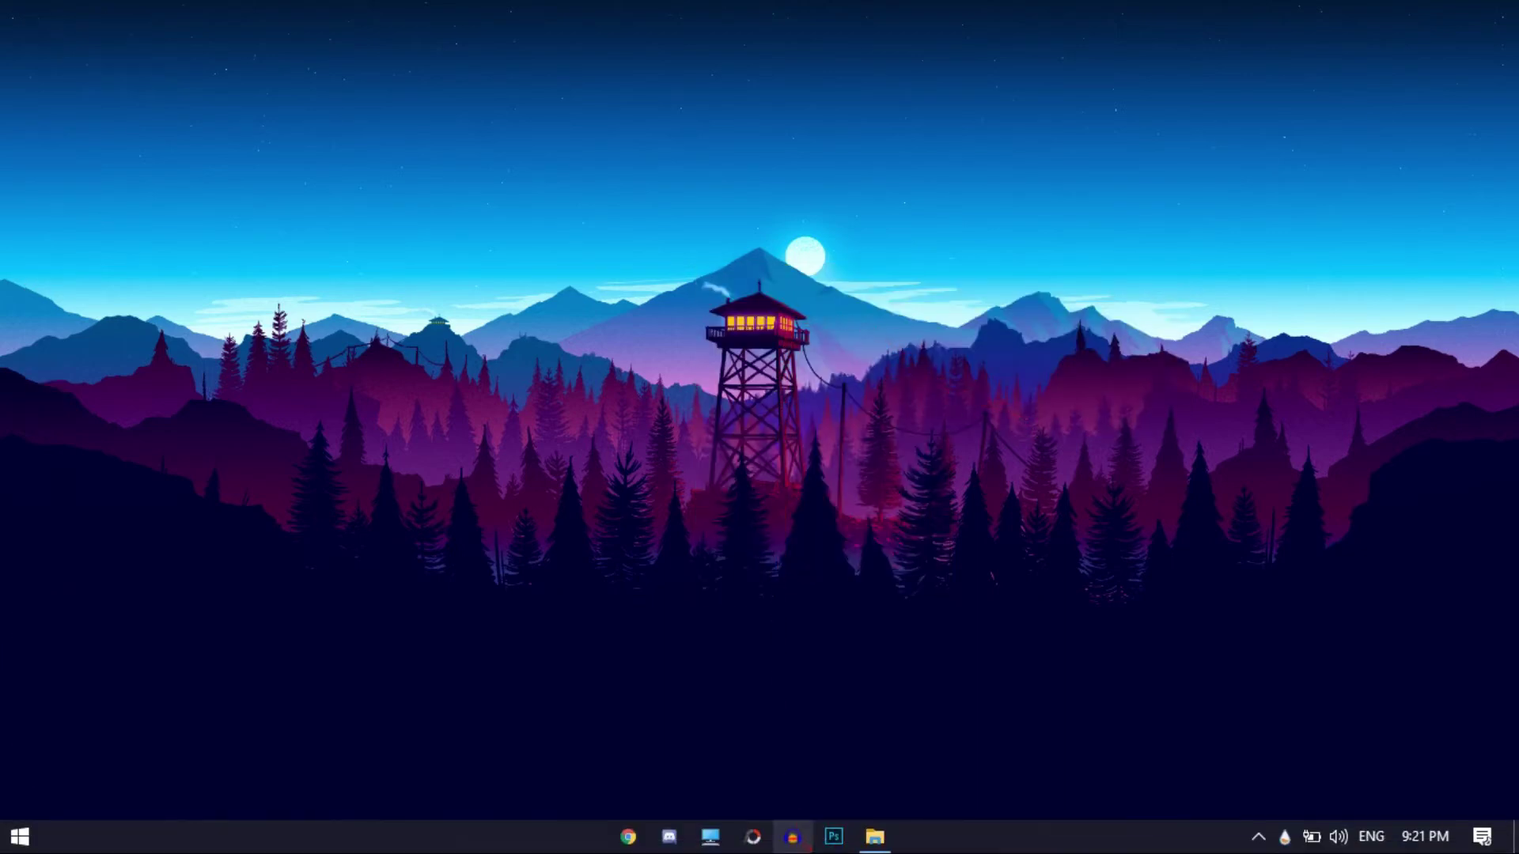
pyautogui.click(1261, 839)
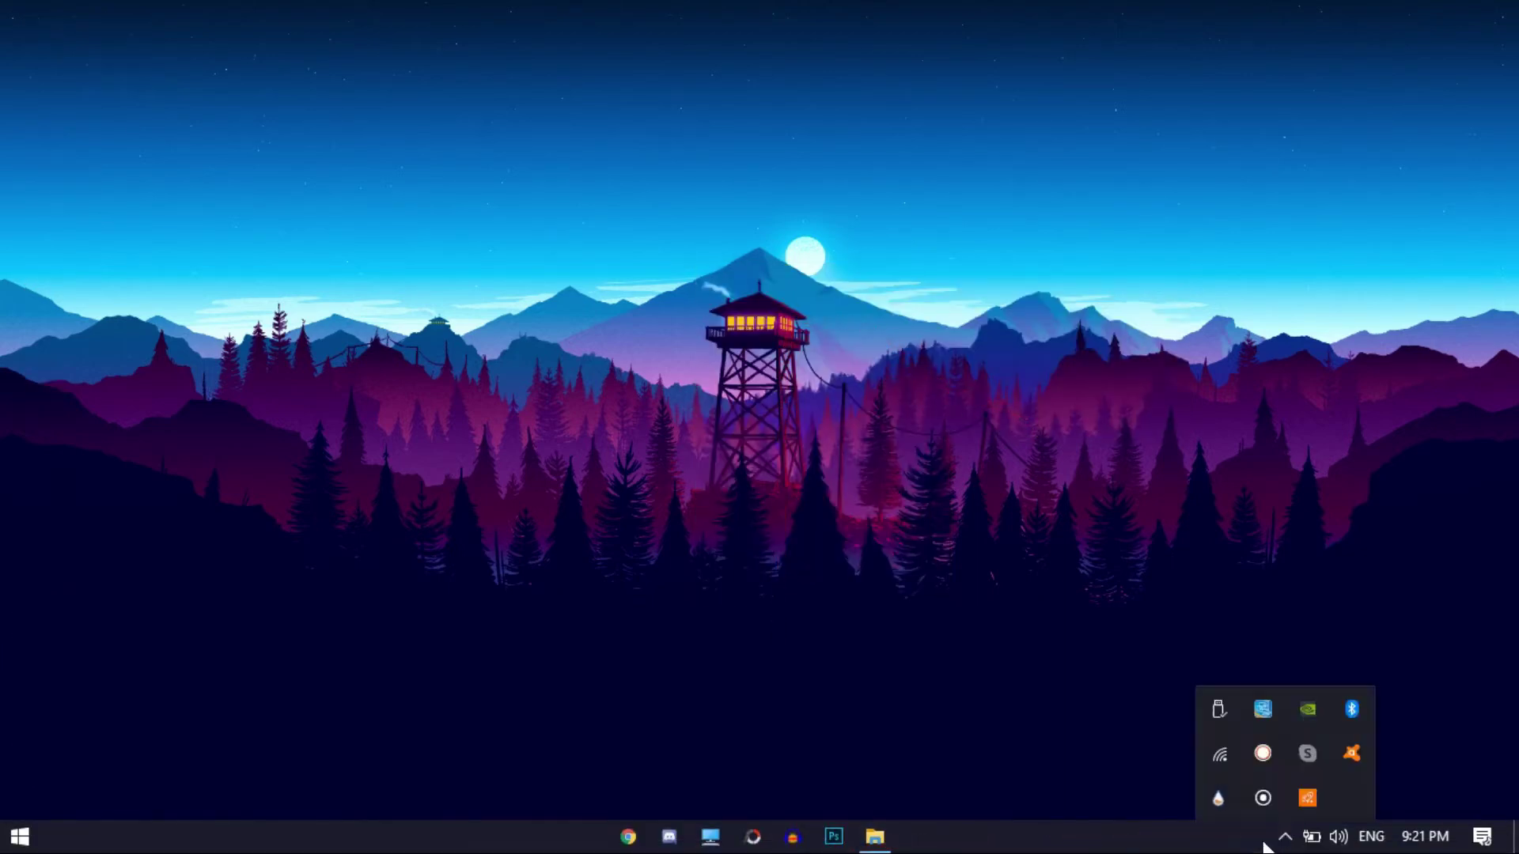
pyautogui.click(1213, 804)
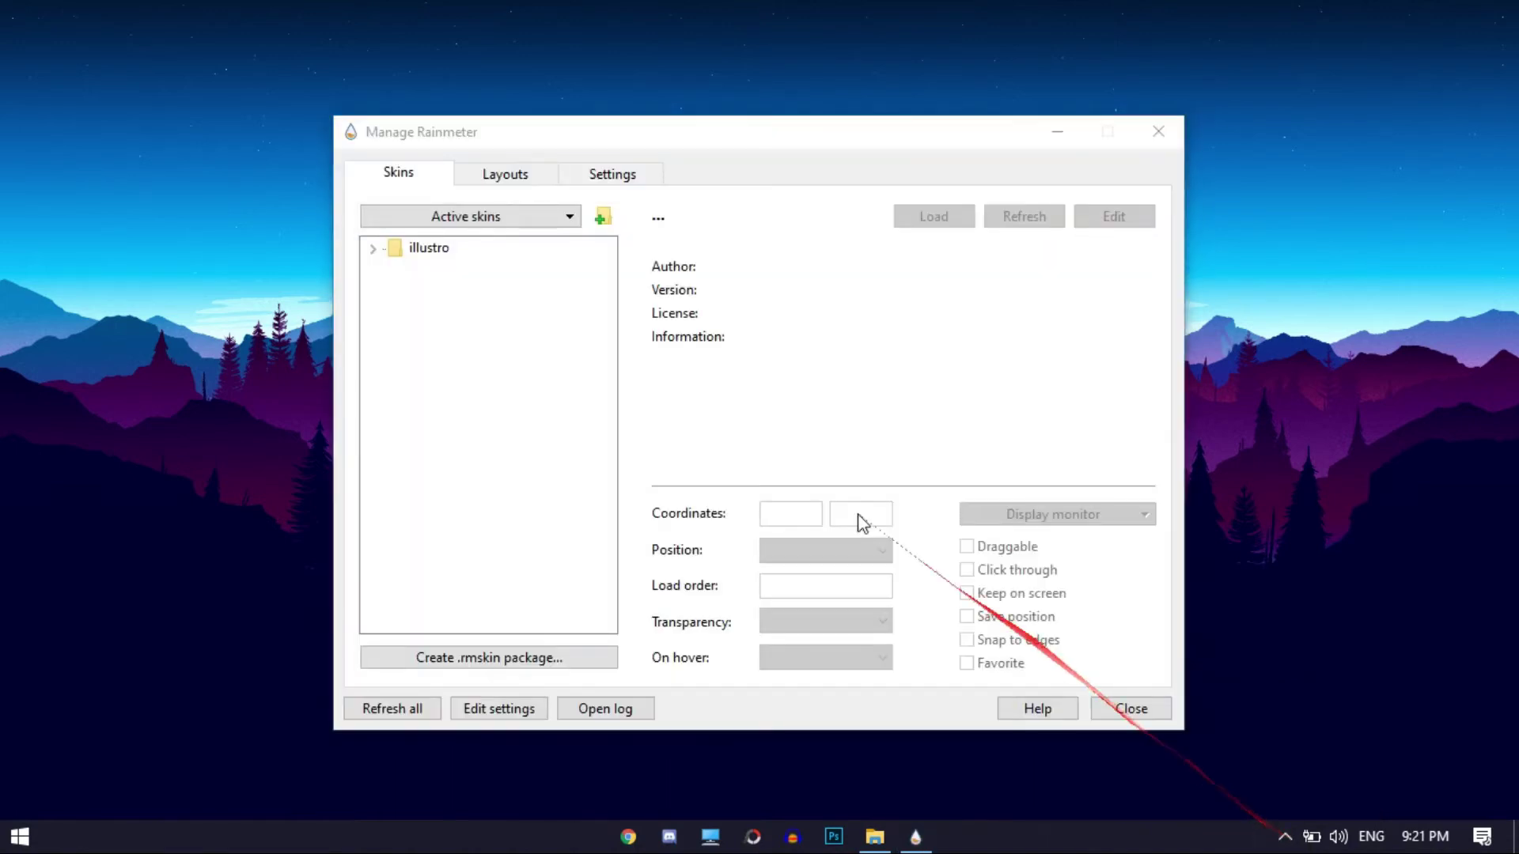
pyautogui.click(387, 715)
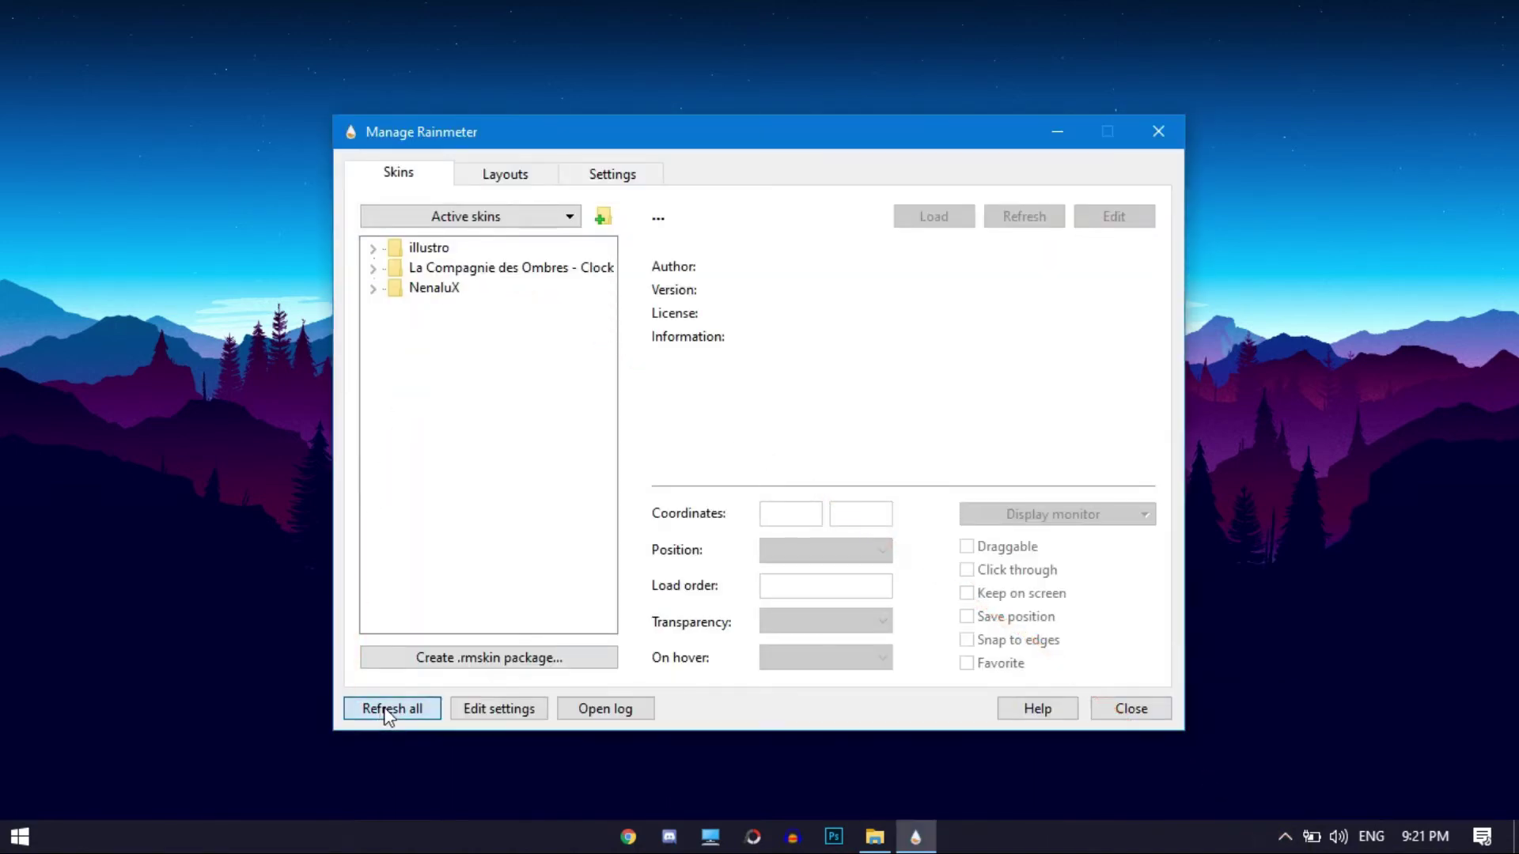
# Step: Load the La Compagnie des Ombres - English.ini clock skin
pyautogui.click(367, 268)
pyautogui.click(372, 270)
pyautogui.click(394, 289)
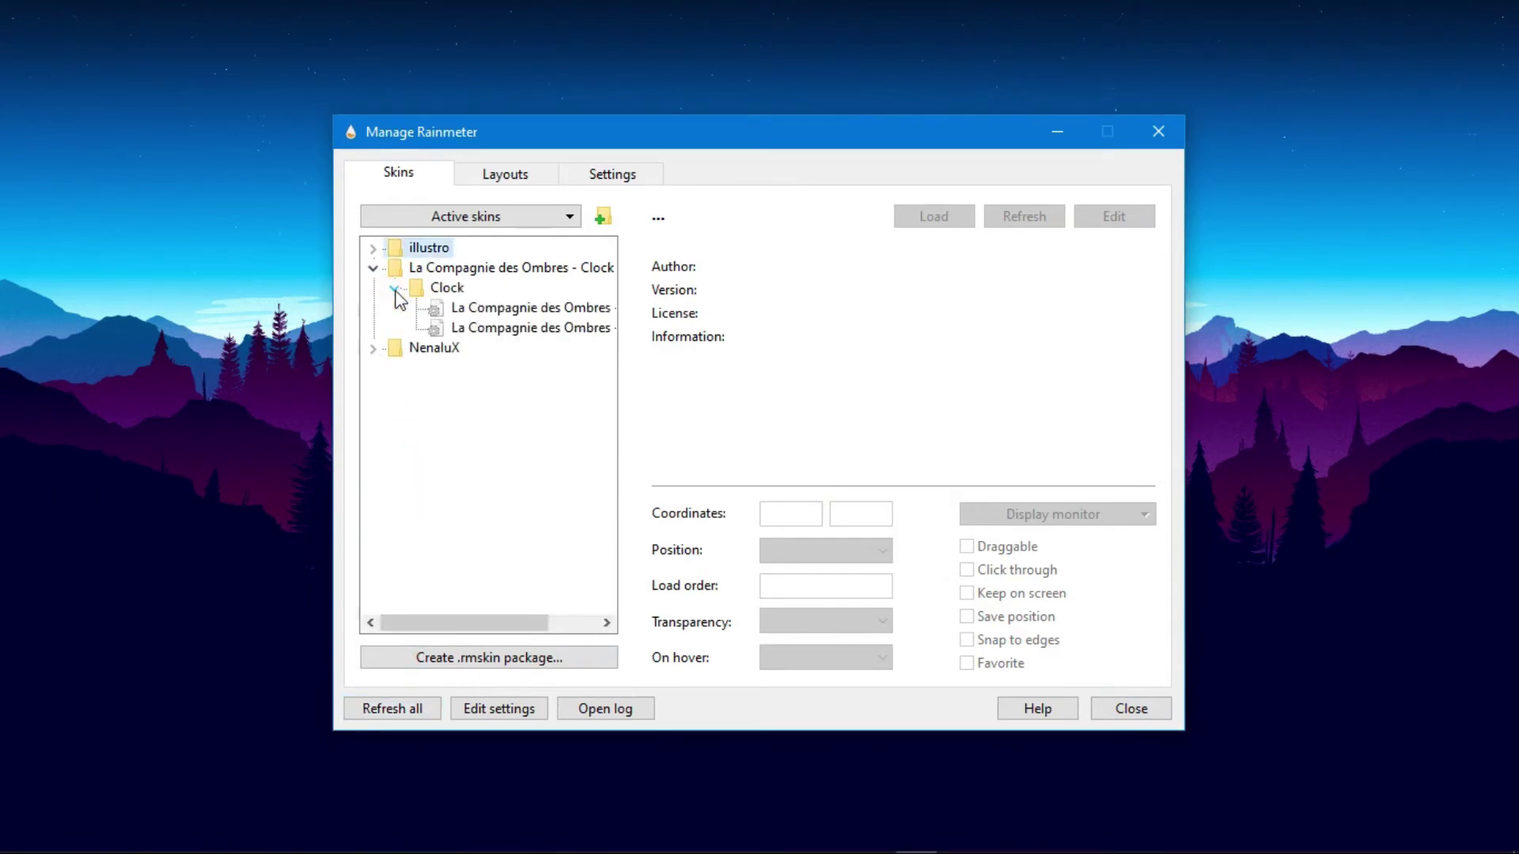
pyautogui.moveTo(483, 624); pyautogui.dragTo(526, 629)
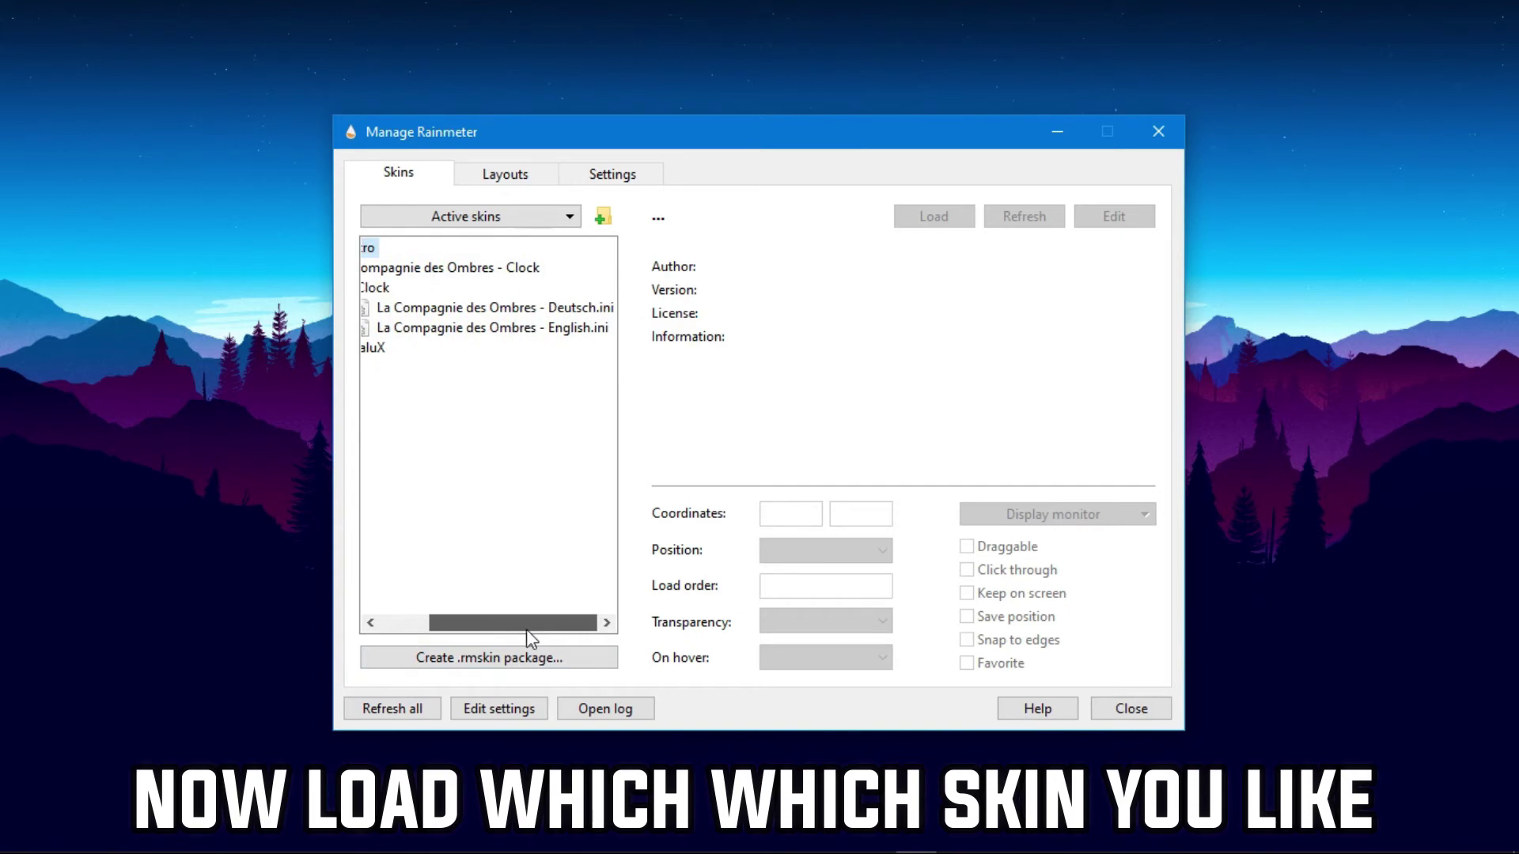
pyautogui.click(559, 329)
pyautogui.click(932, 216)
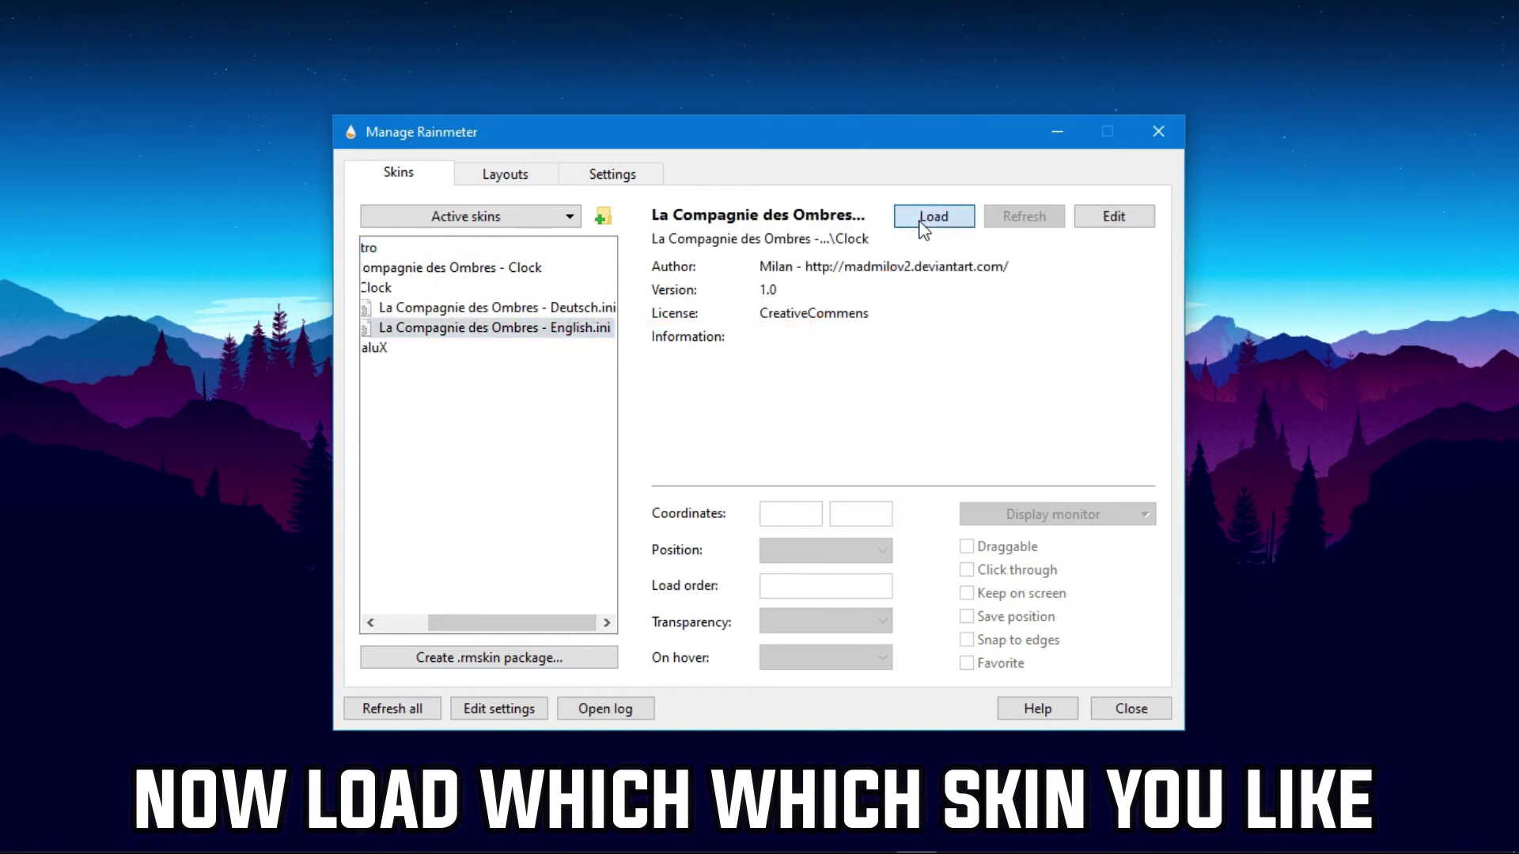
# Step: Load the Google Search.ini skin from the NenaluX Google folder
pyautogui.moveTo(544, 637); pyautogui.dragTo(492, 627)
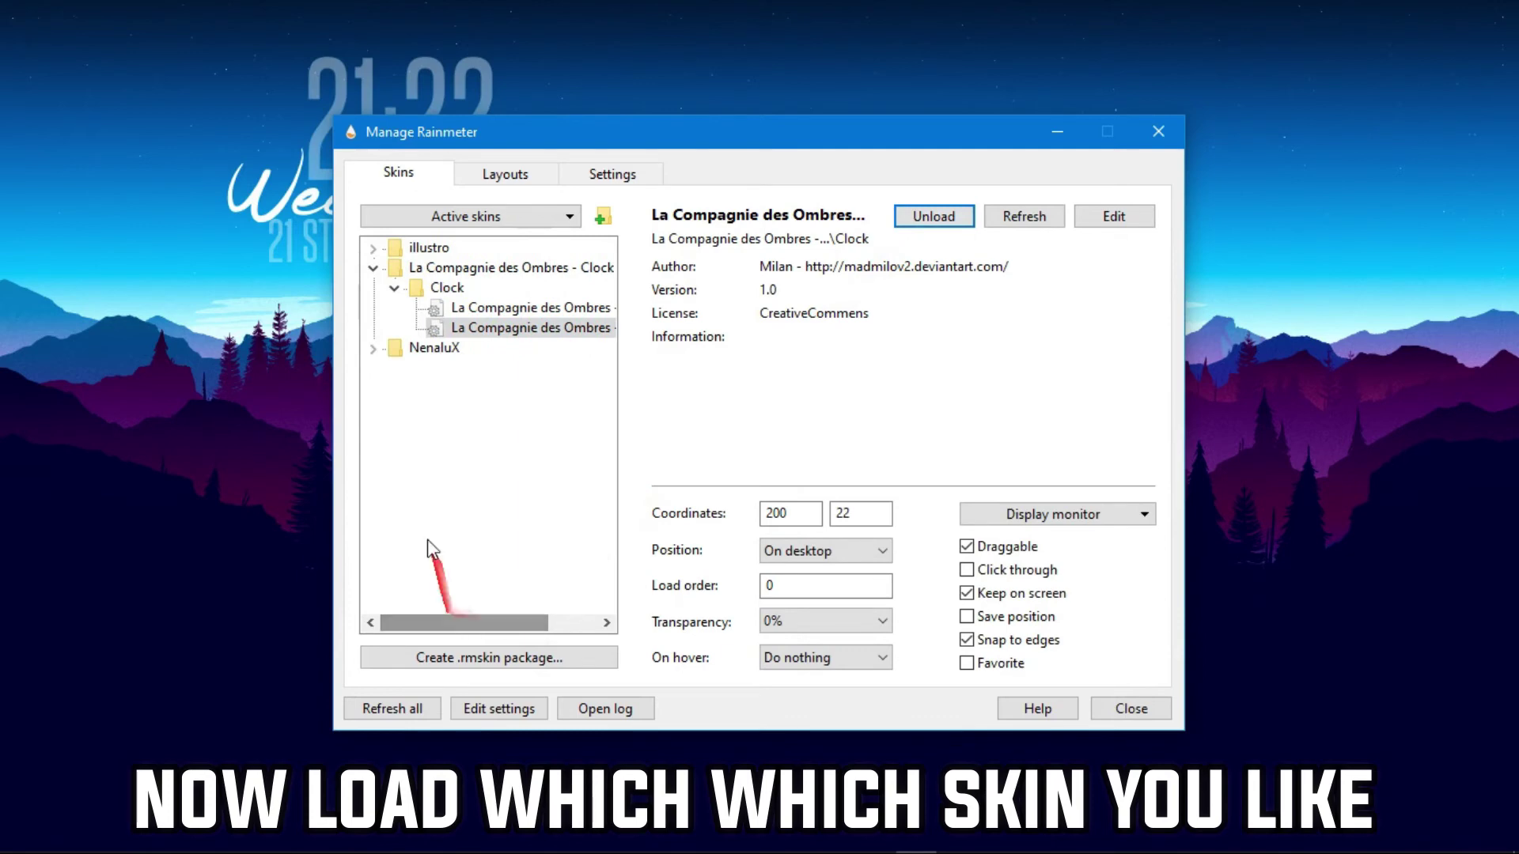
pyautogui.click(372, 350)
pyautogui.click(393, 369)
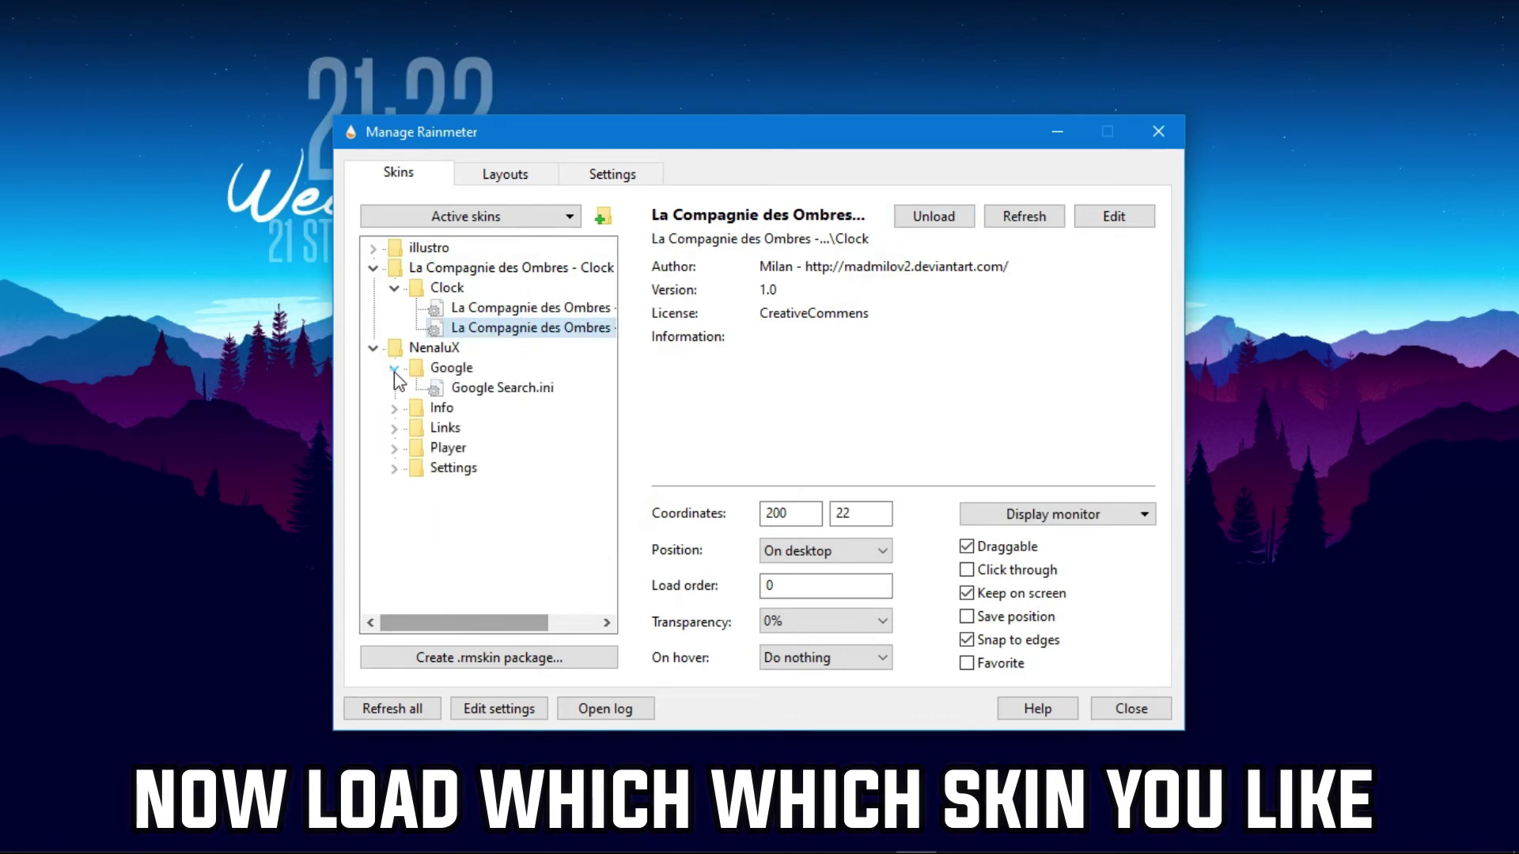
pyautogui.click(460, 389)
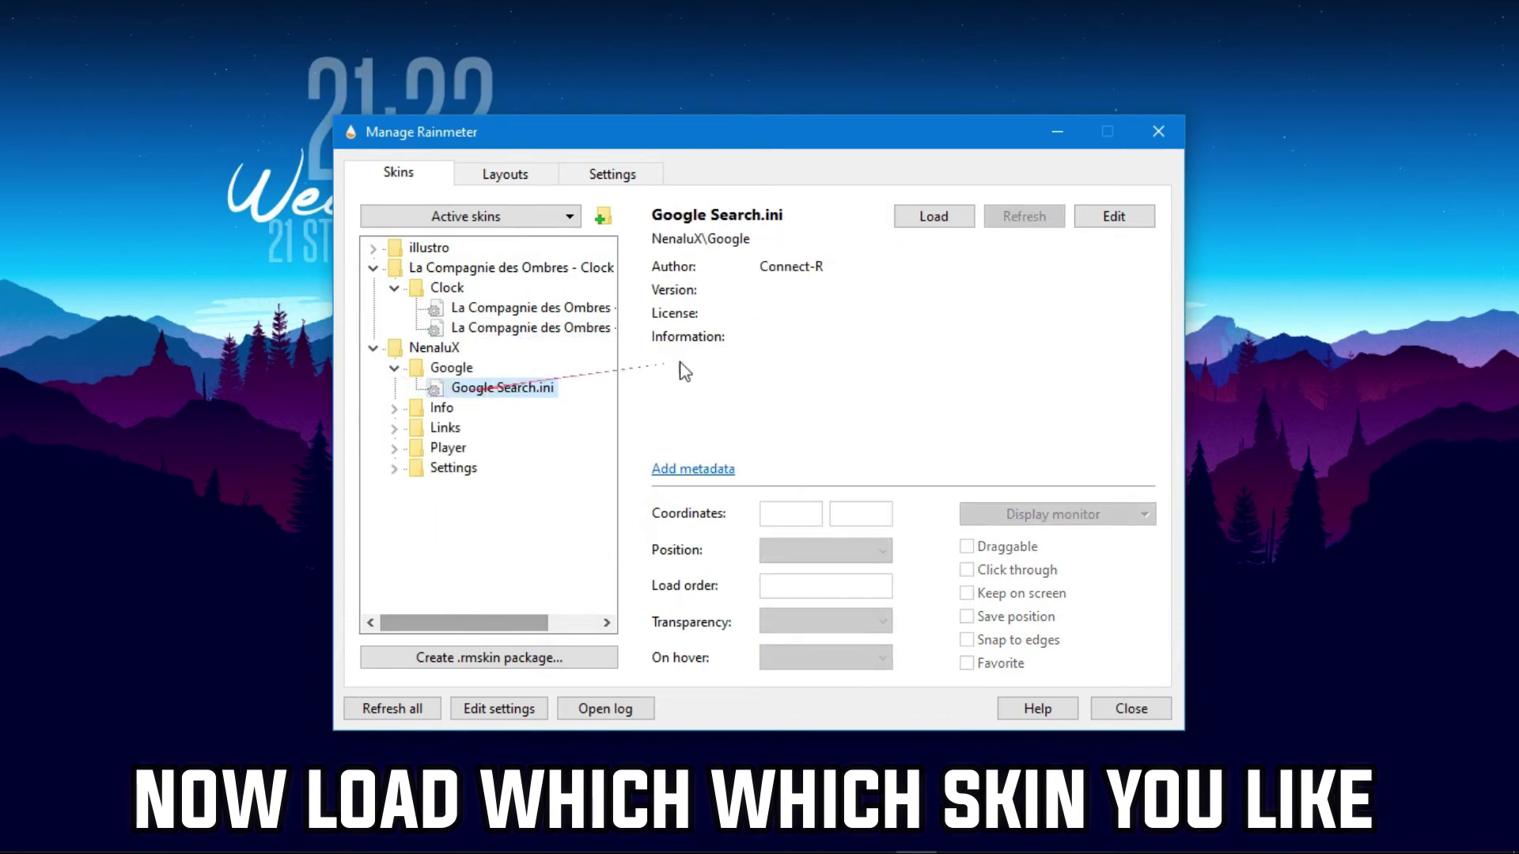
pyautogui.click(928, 229)
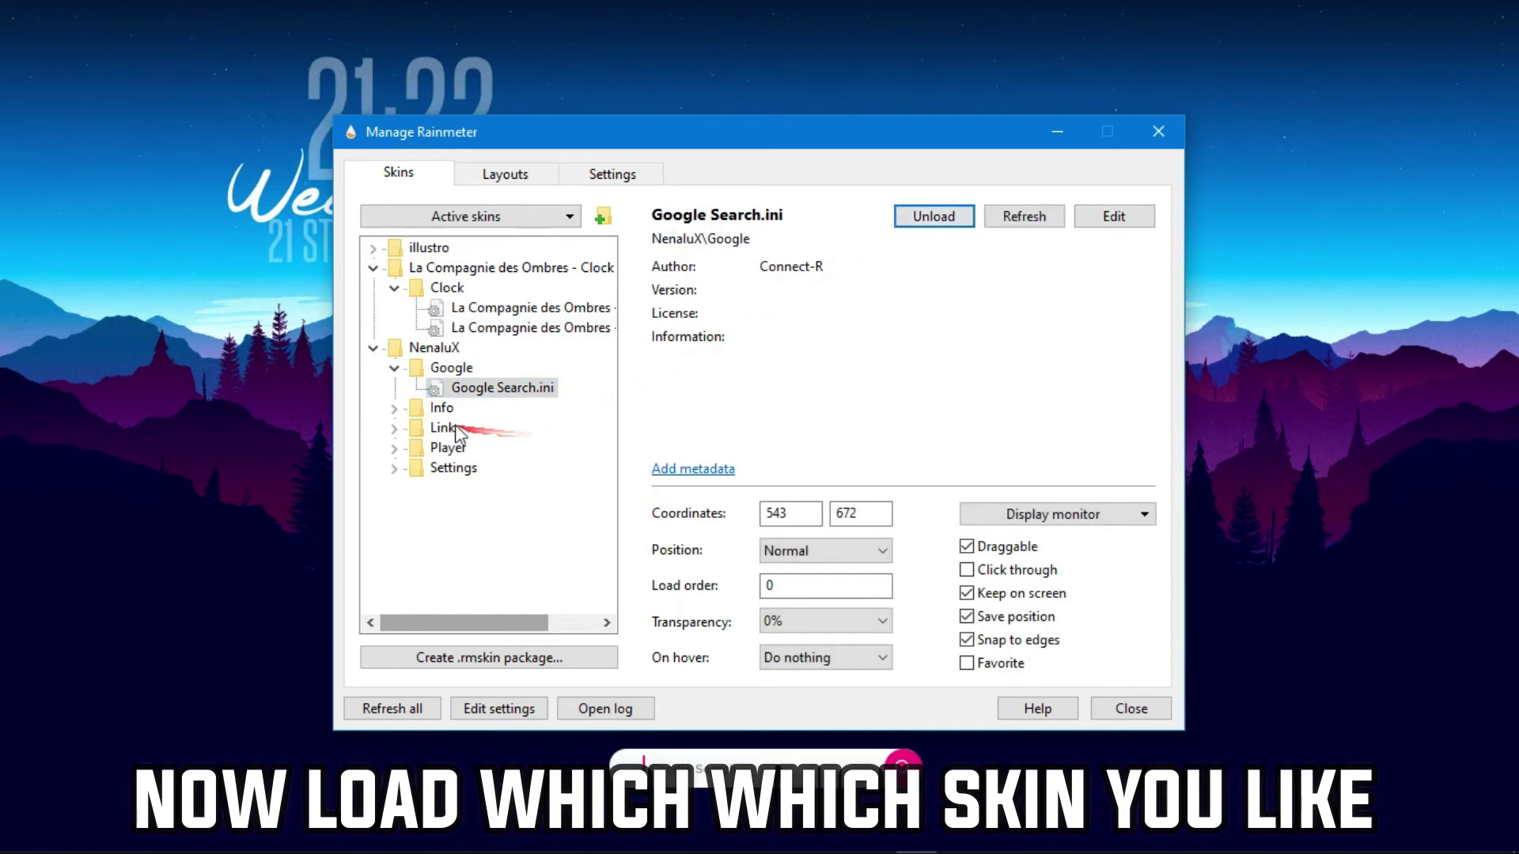
# Step: Try out the Info.ini skin from the NenaluX Info folder and unload it
pyautogui.click(395, 409)
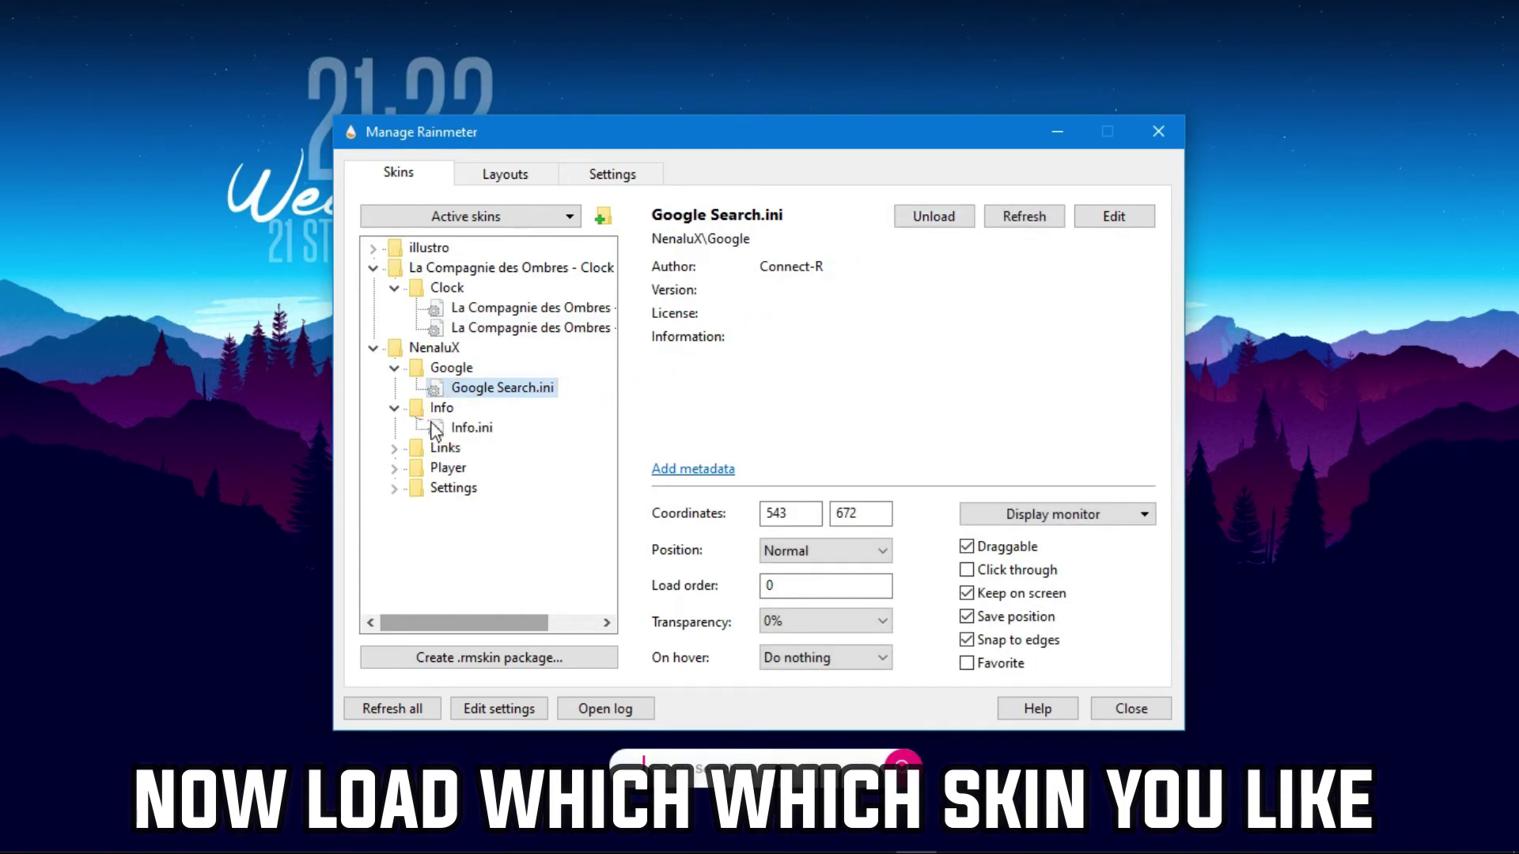
pyautogui.click(437, 429)
pyautogui.click(941, 225)
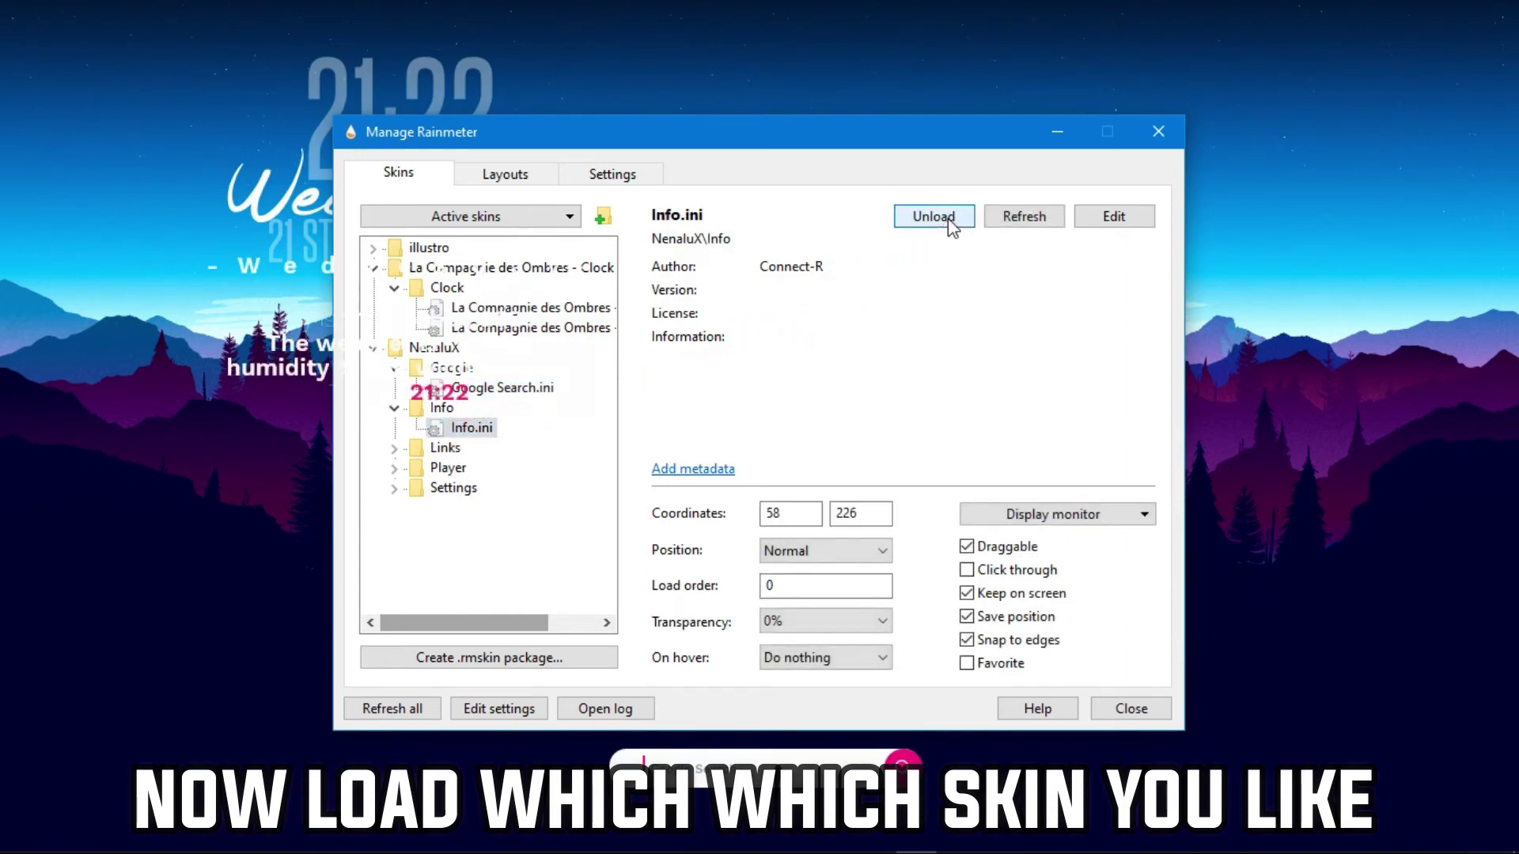
pyautogui.click(949, 224)
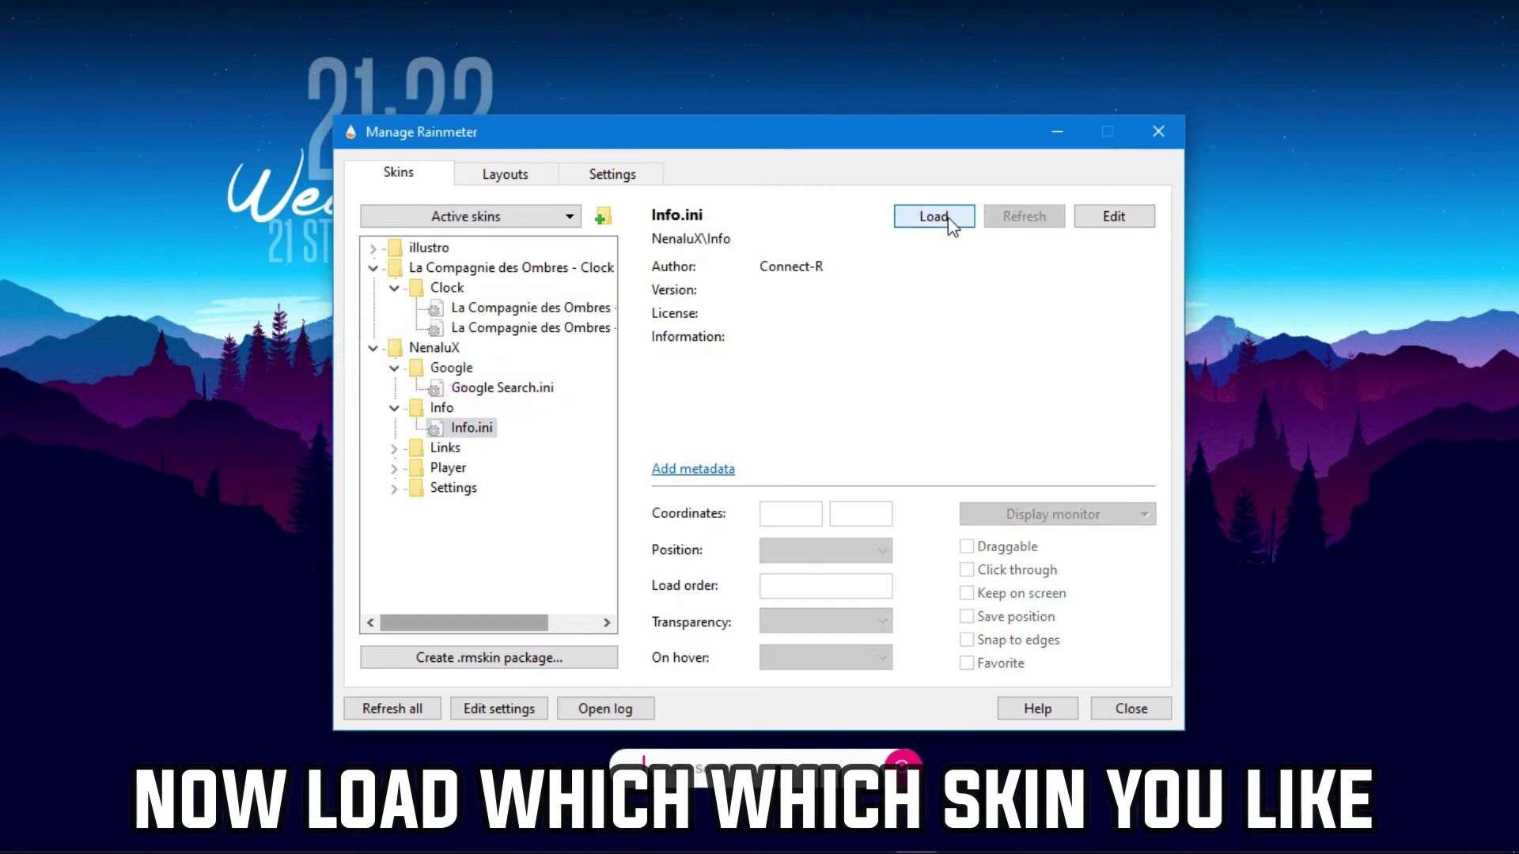
# Step: Load the NenaluX skins Links.ini and Player.ini and close the skin manager
pyautogui.click(395, 450)
pyautogui.click(484, 468)
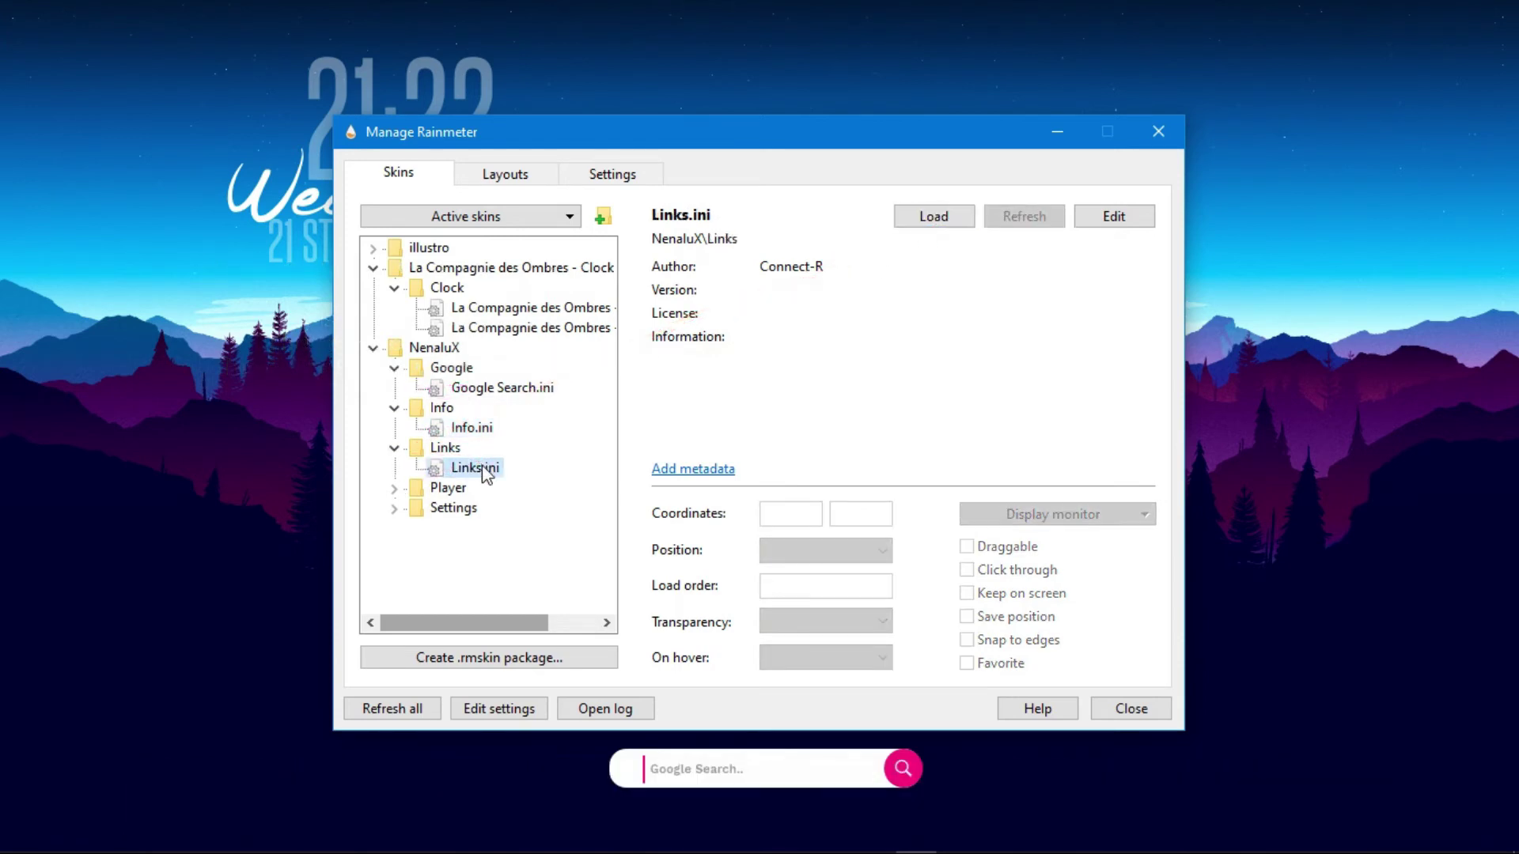
pyautogui.click(918, 222)
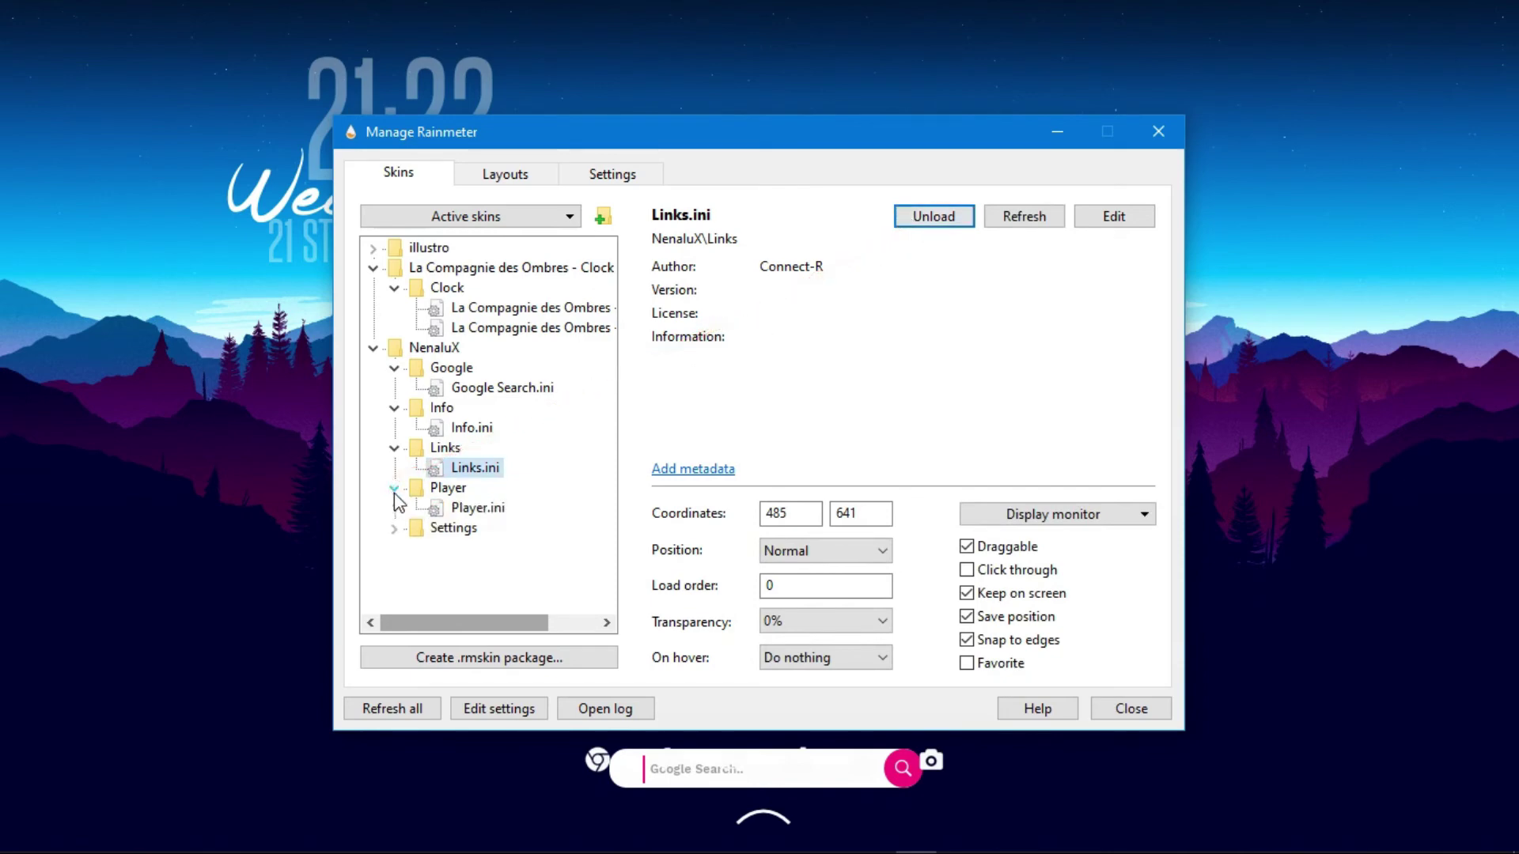
pyautogui.click(461, 510)
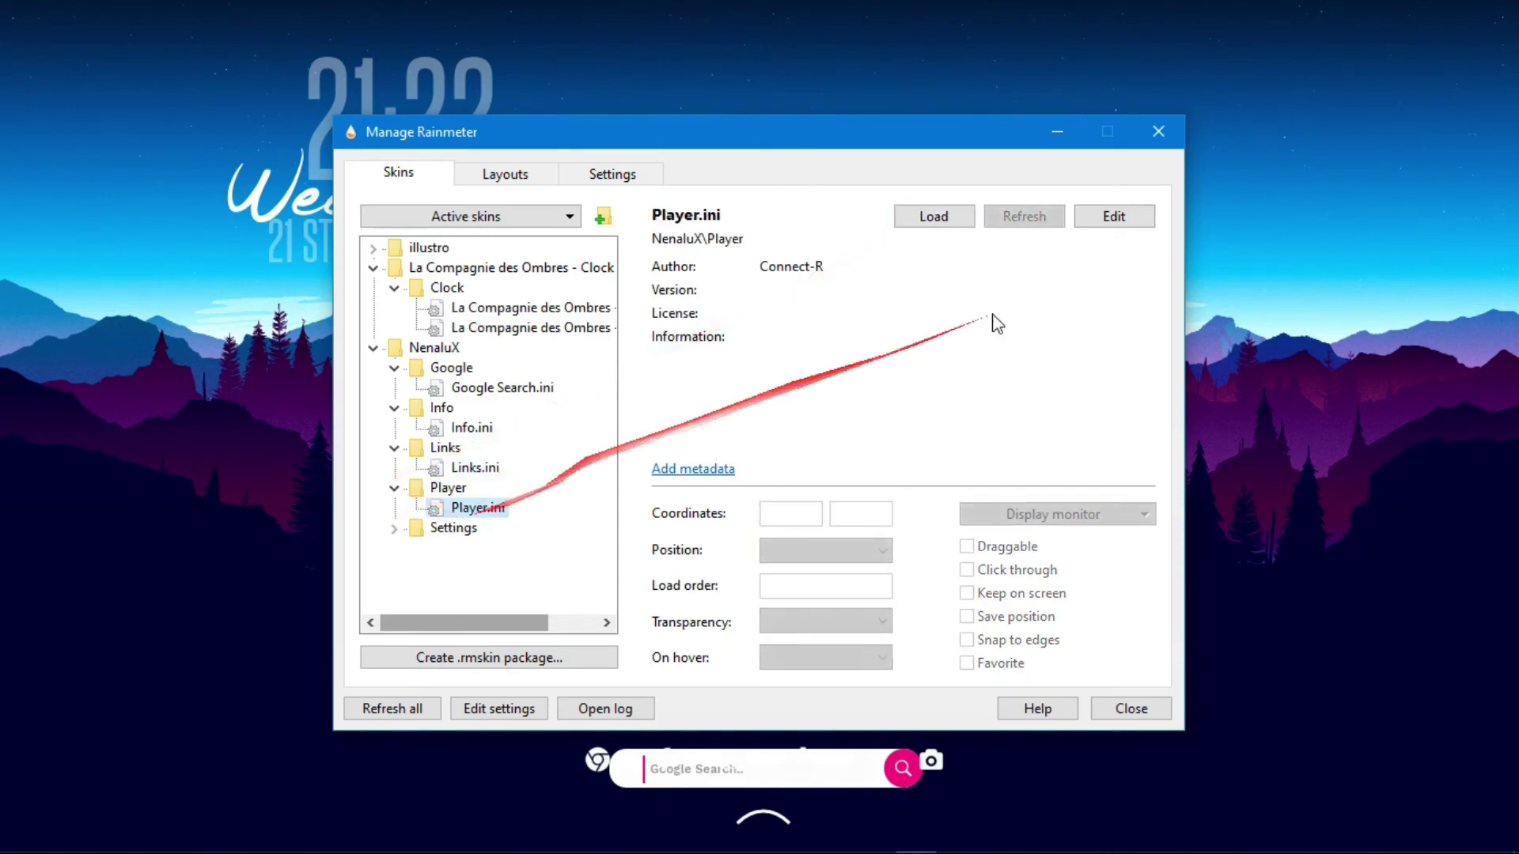
pyautogui.click(955, 224)
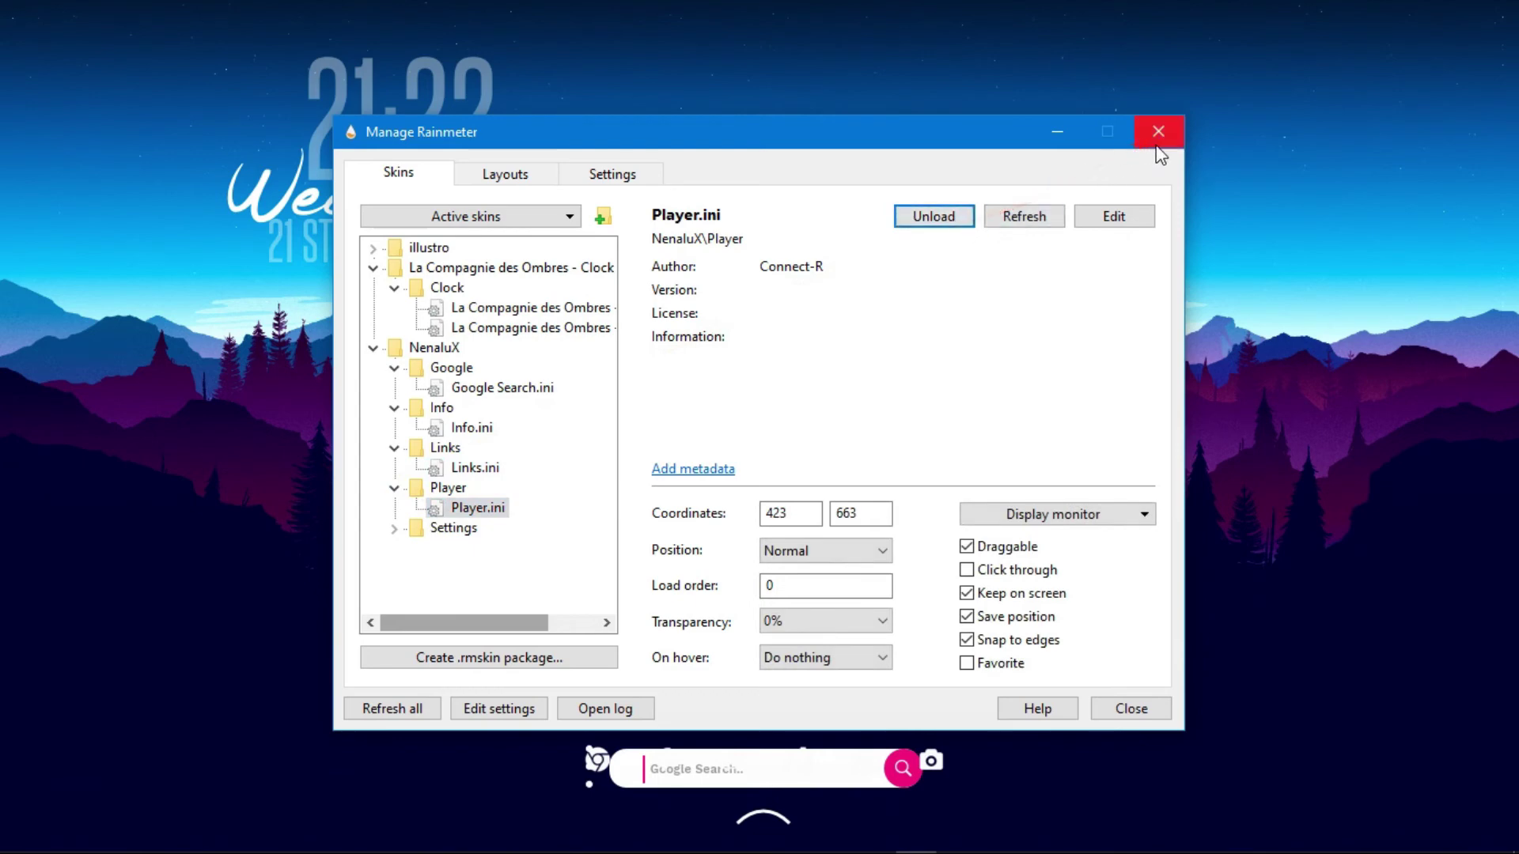
pyautogui.click(1128, 709)
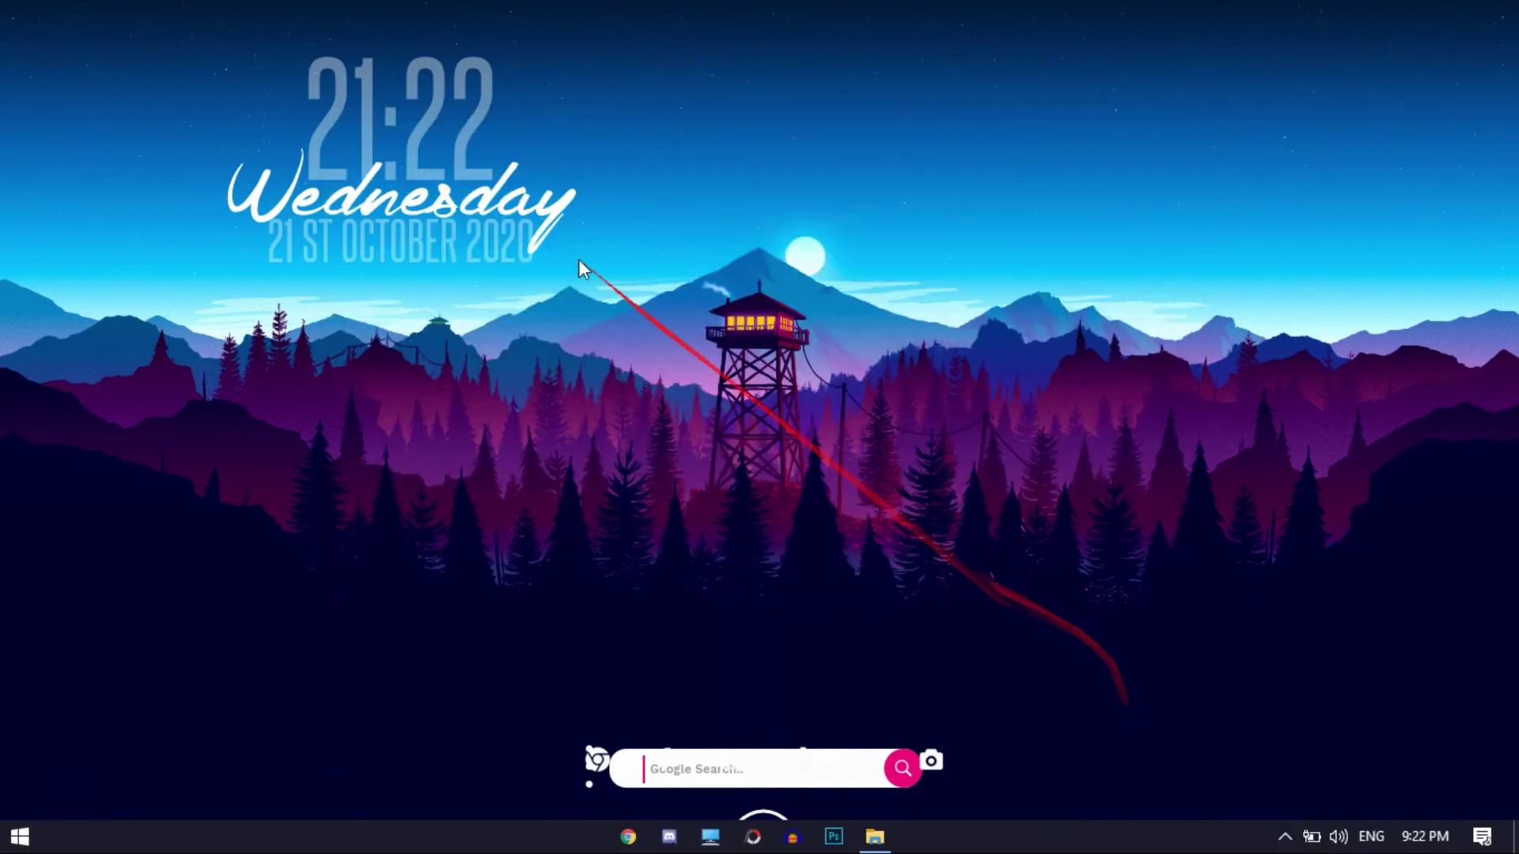
# Step: Centre the clock skin above the watchtower and arrange the links row above the Google search bar
pyautogui.moveTo(392, 194); pyautogui.dragTo(763, 164)
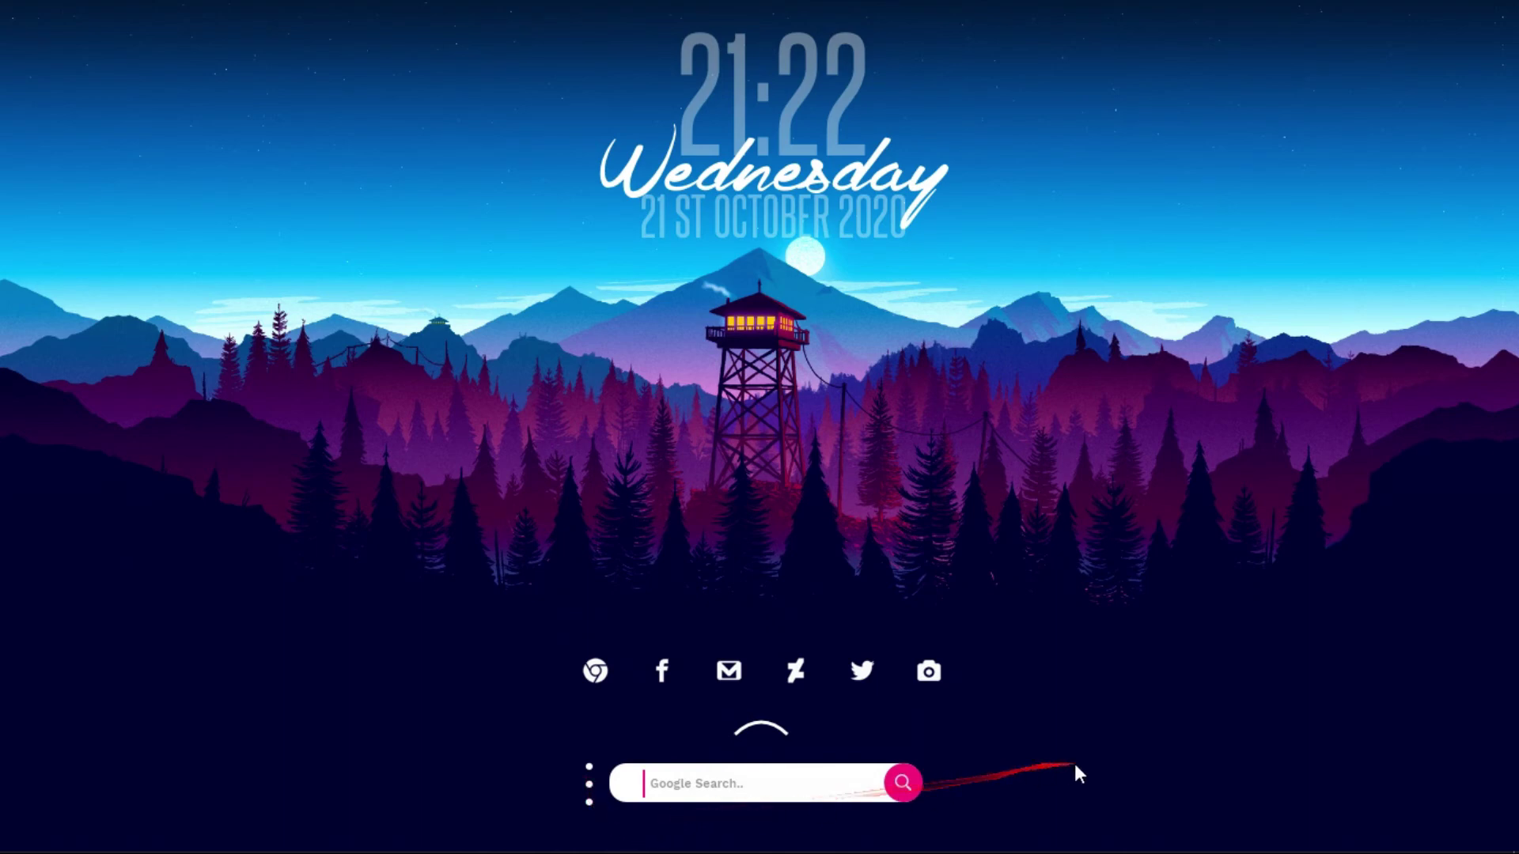
# Step: Check the speaker volume control and dismiss it
pyautogui.moveTo(1177, 851)
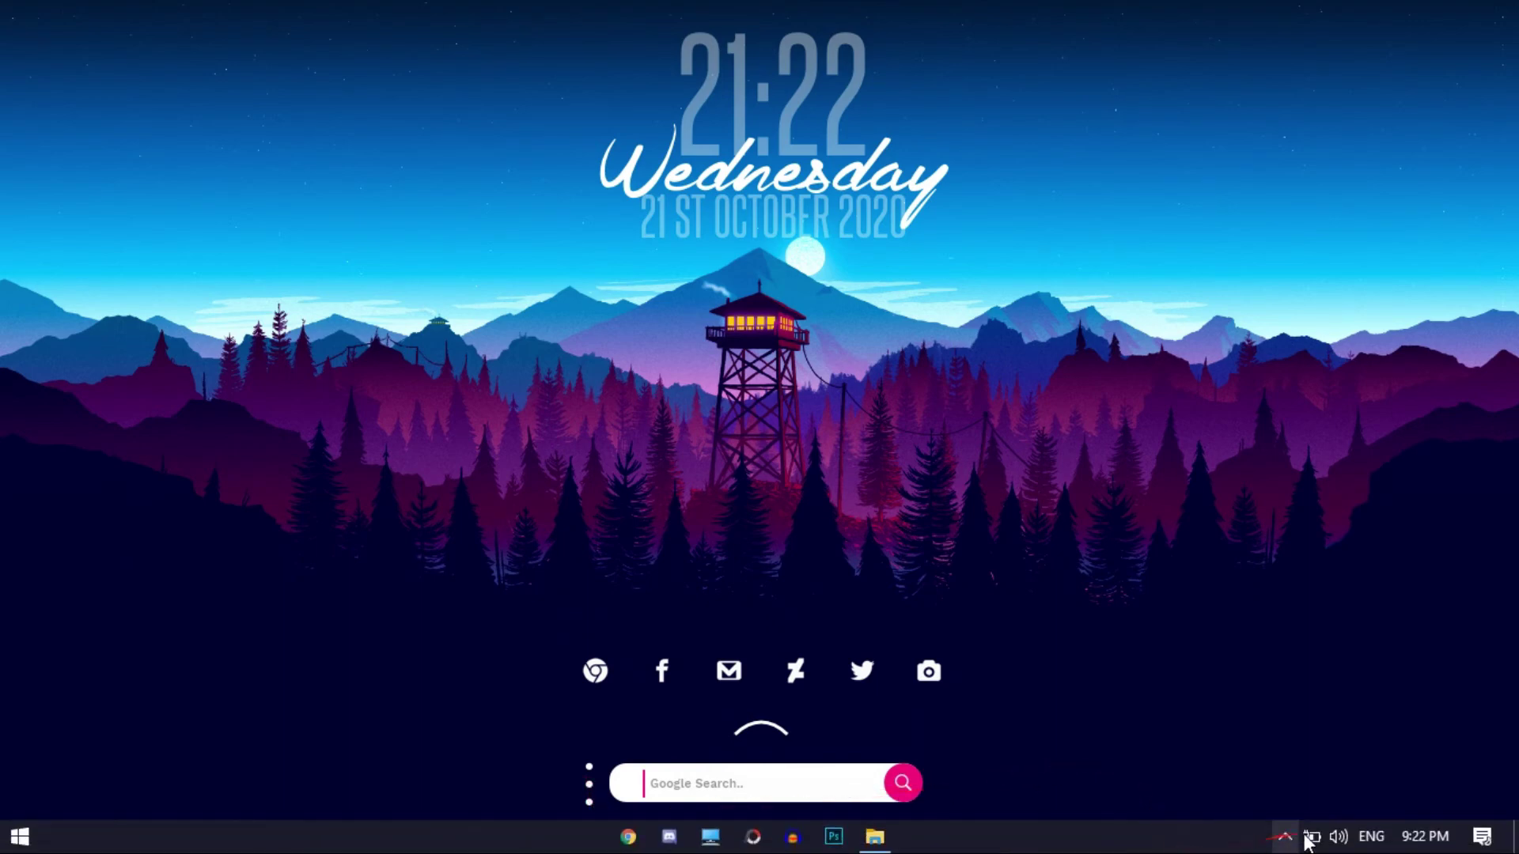
pyautogui.click(1345, 837)
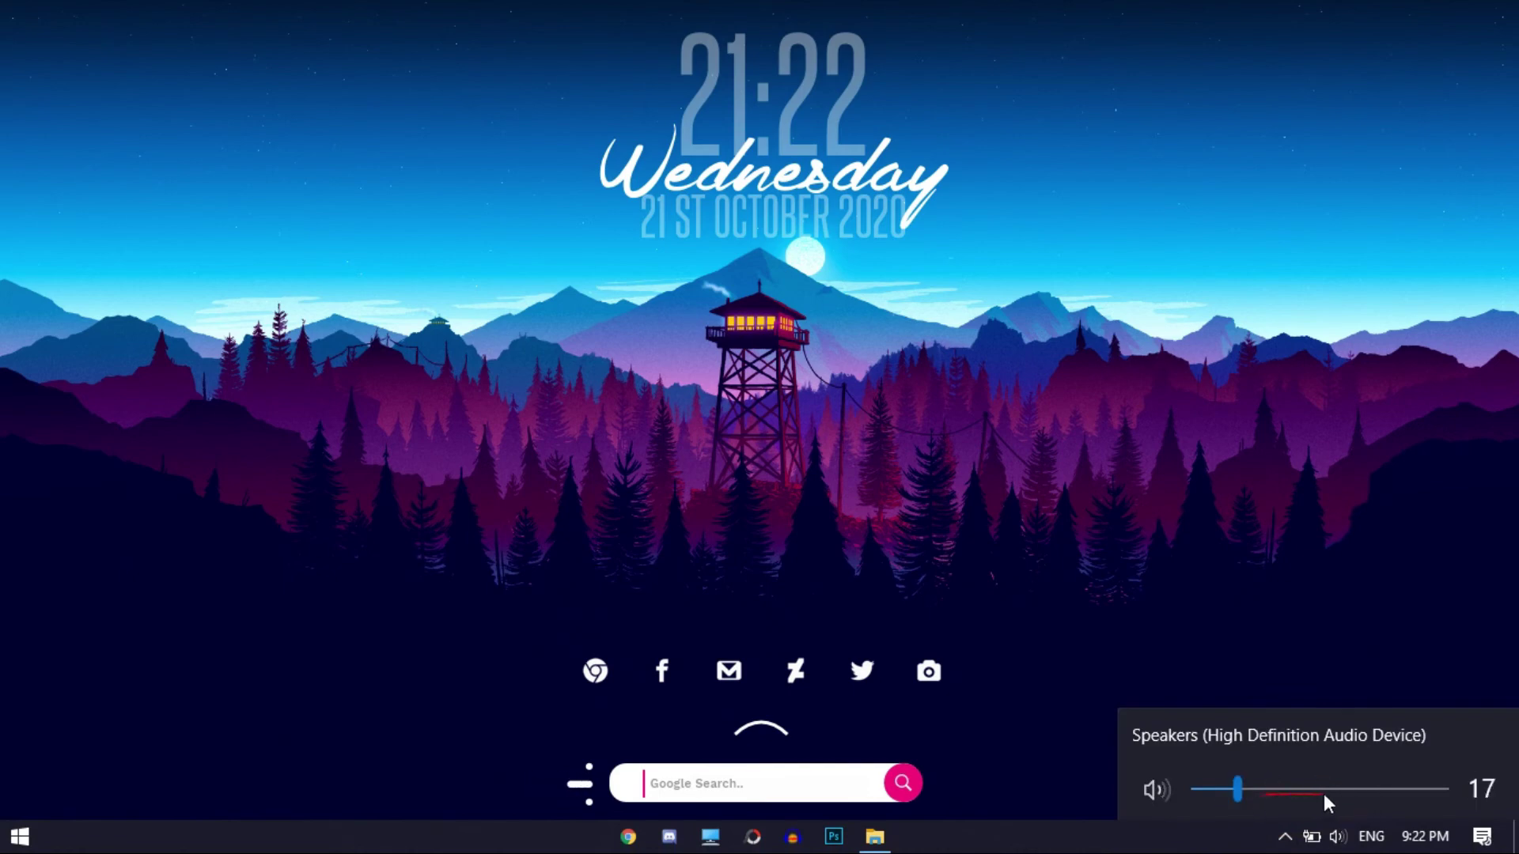
pyautogui.moveTo(1328, 802); pyautogui.dragTo(1477, 803)
pyautogui.click(1208, 686)
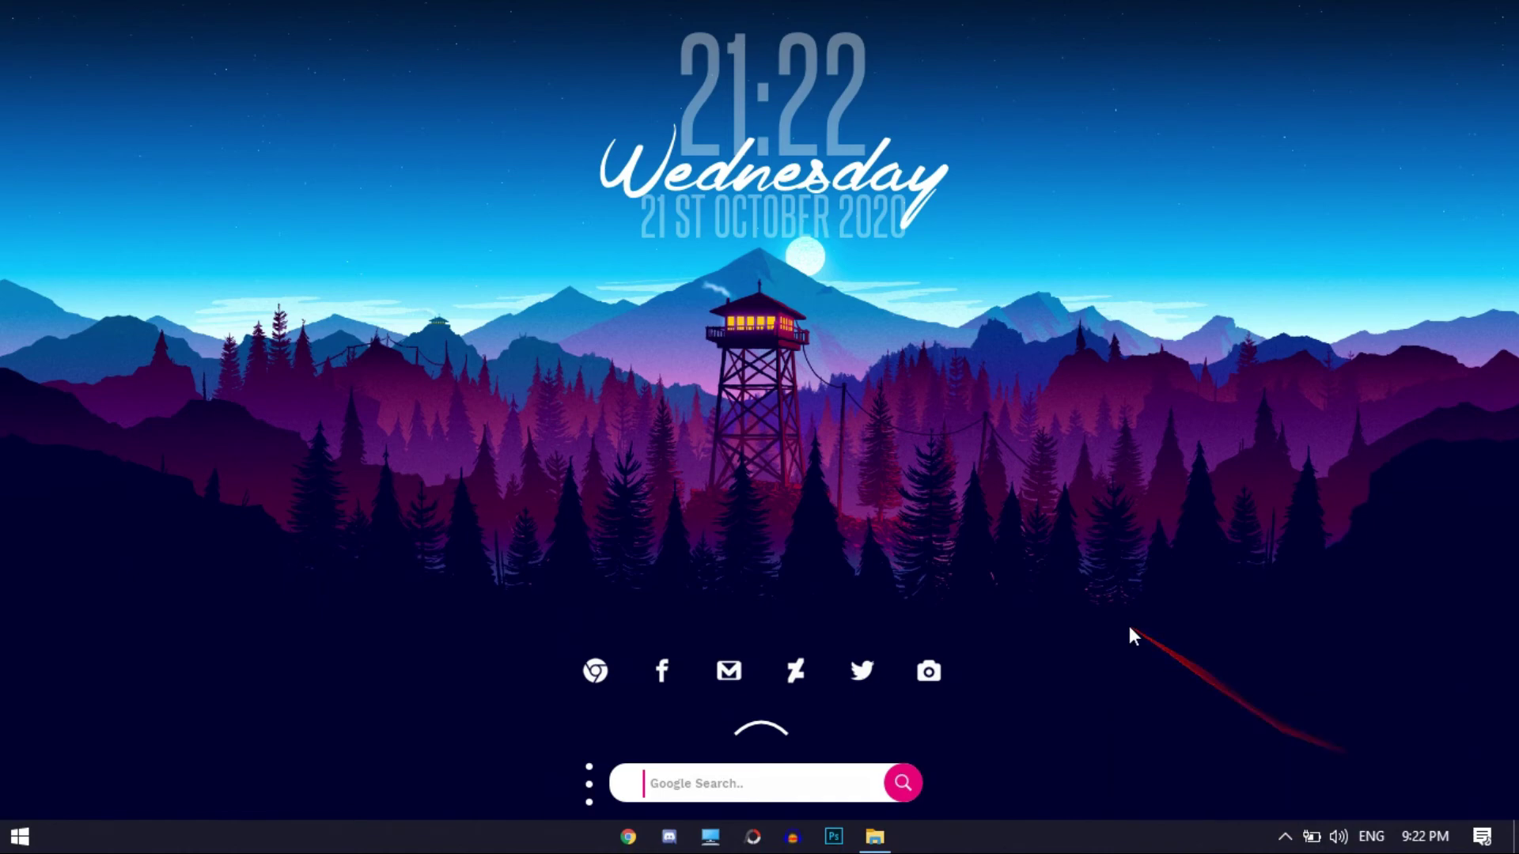
# Step: Reveal the hidden taskbar to view the Start menu over the finished layout, and refresh the desktop
pyautogui.moveTo(1044, 853)
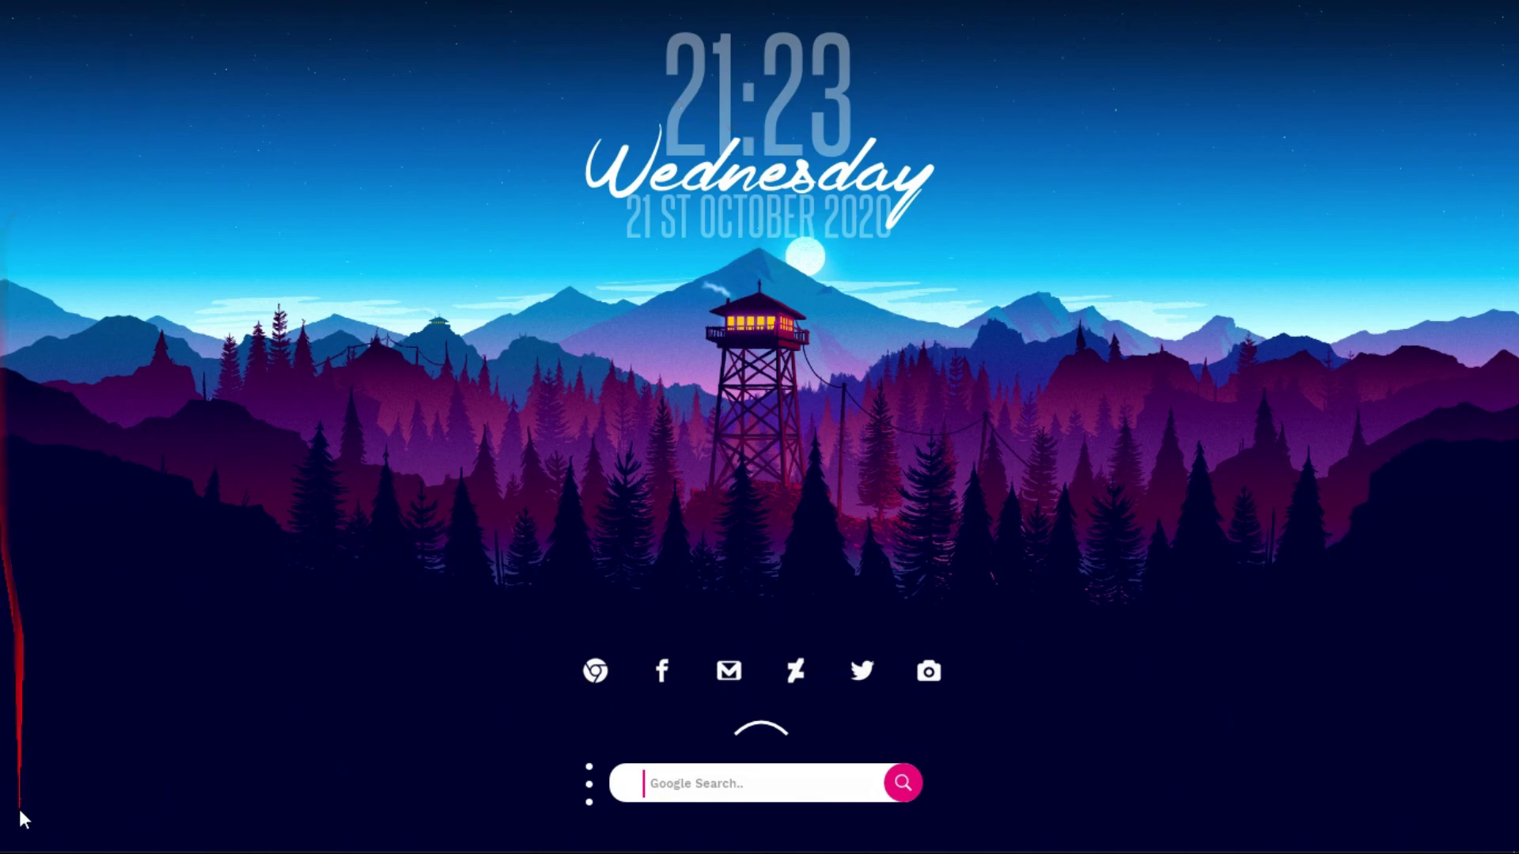
pyautogui.click(17, 837)
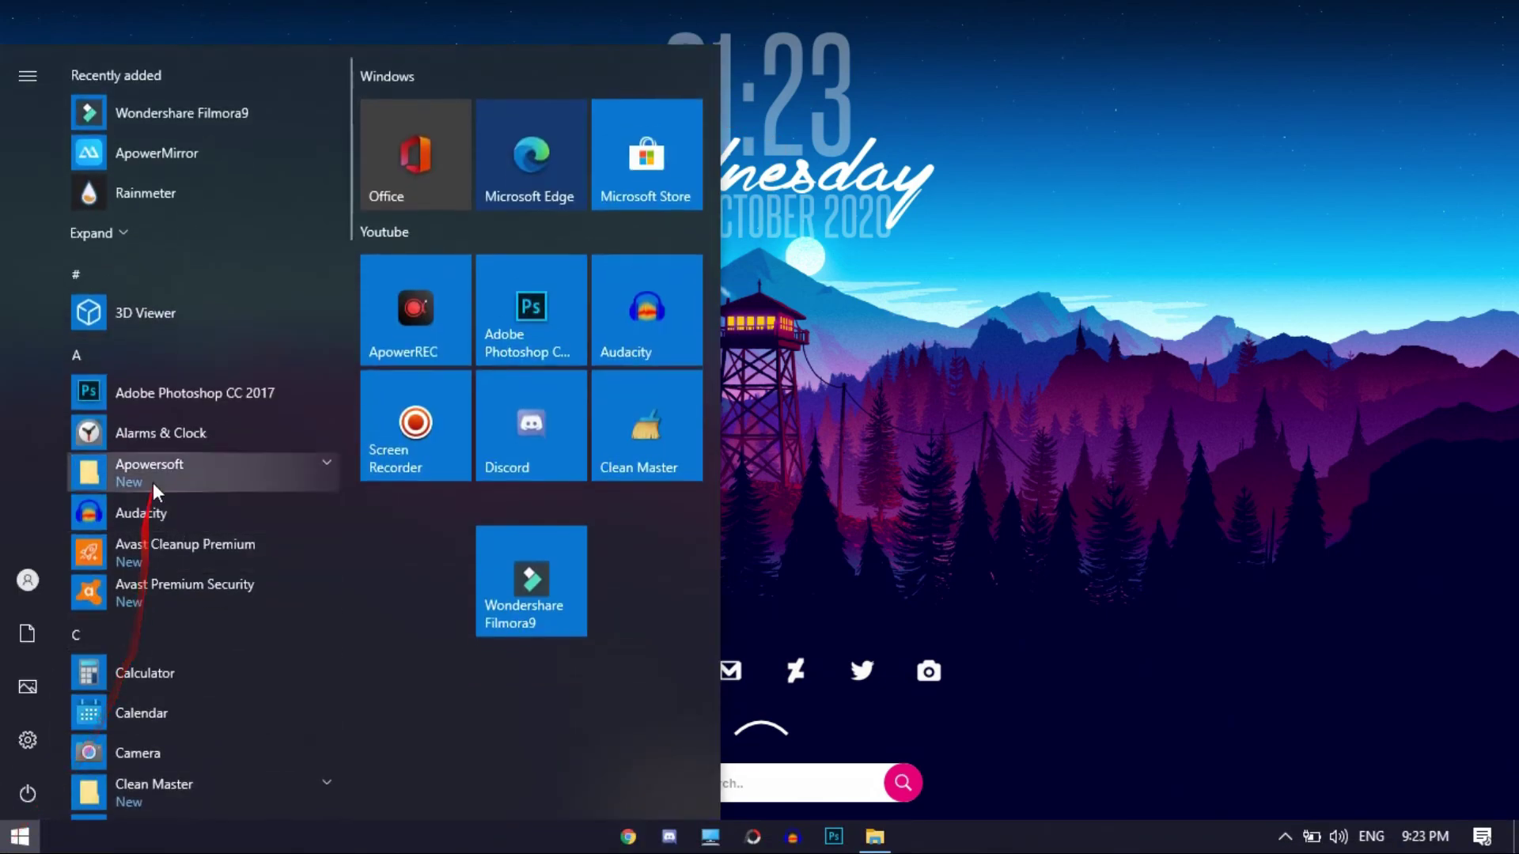
pyautogui.click(916, 388)
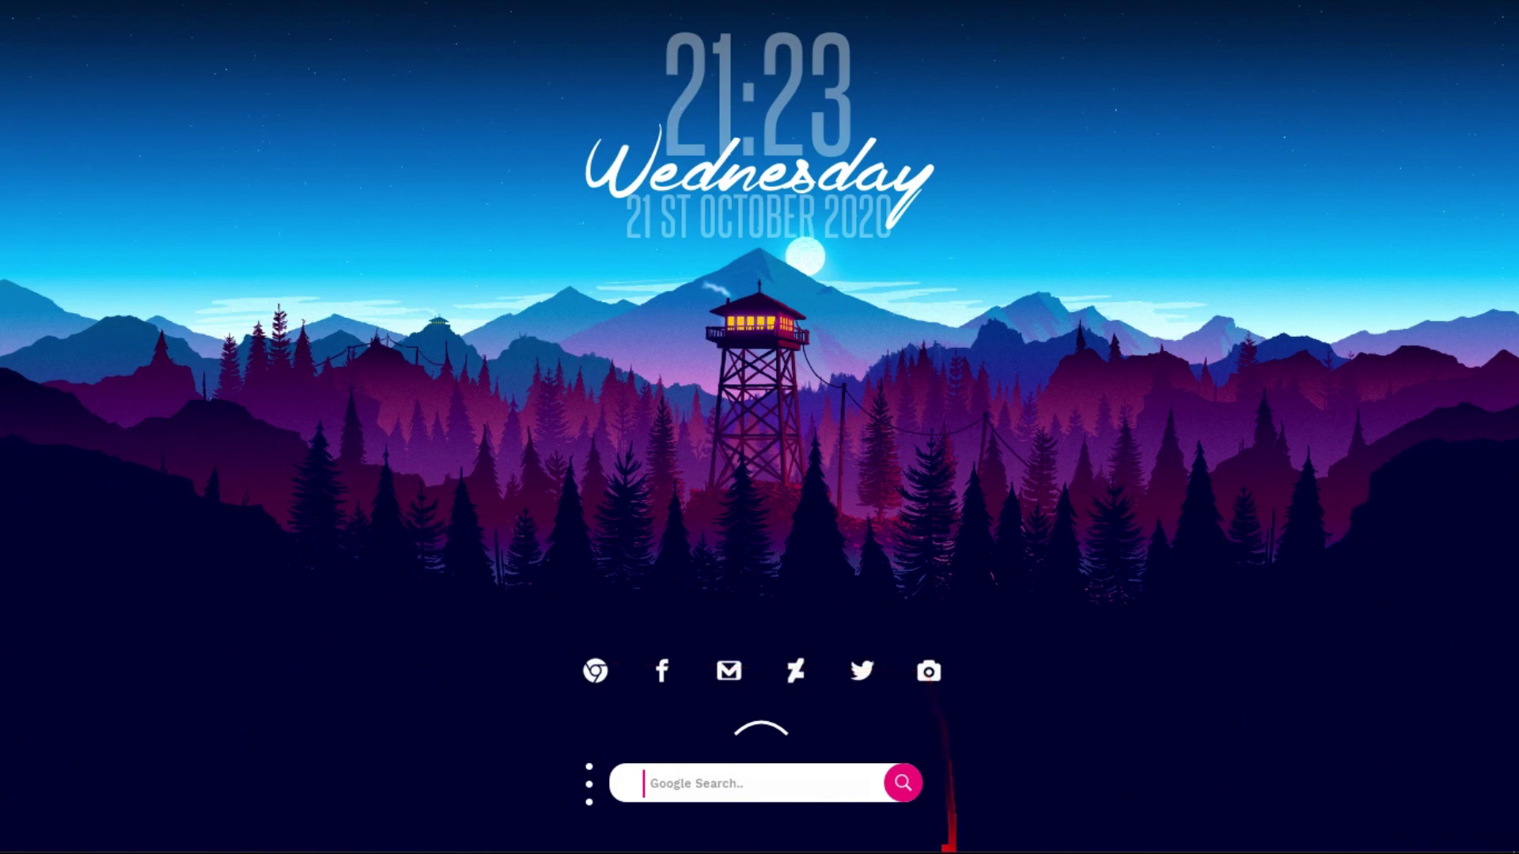
pyautogui.moveTo(1379, 849)
pyautogui.rightClick(760, 371)
pyautogui.click(766, 434)
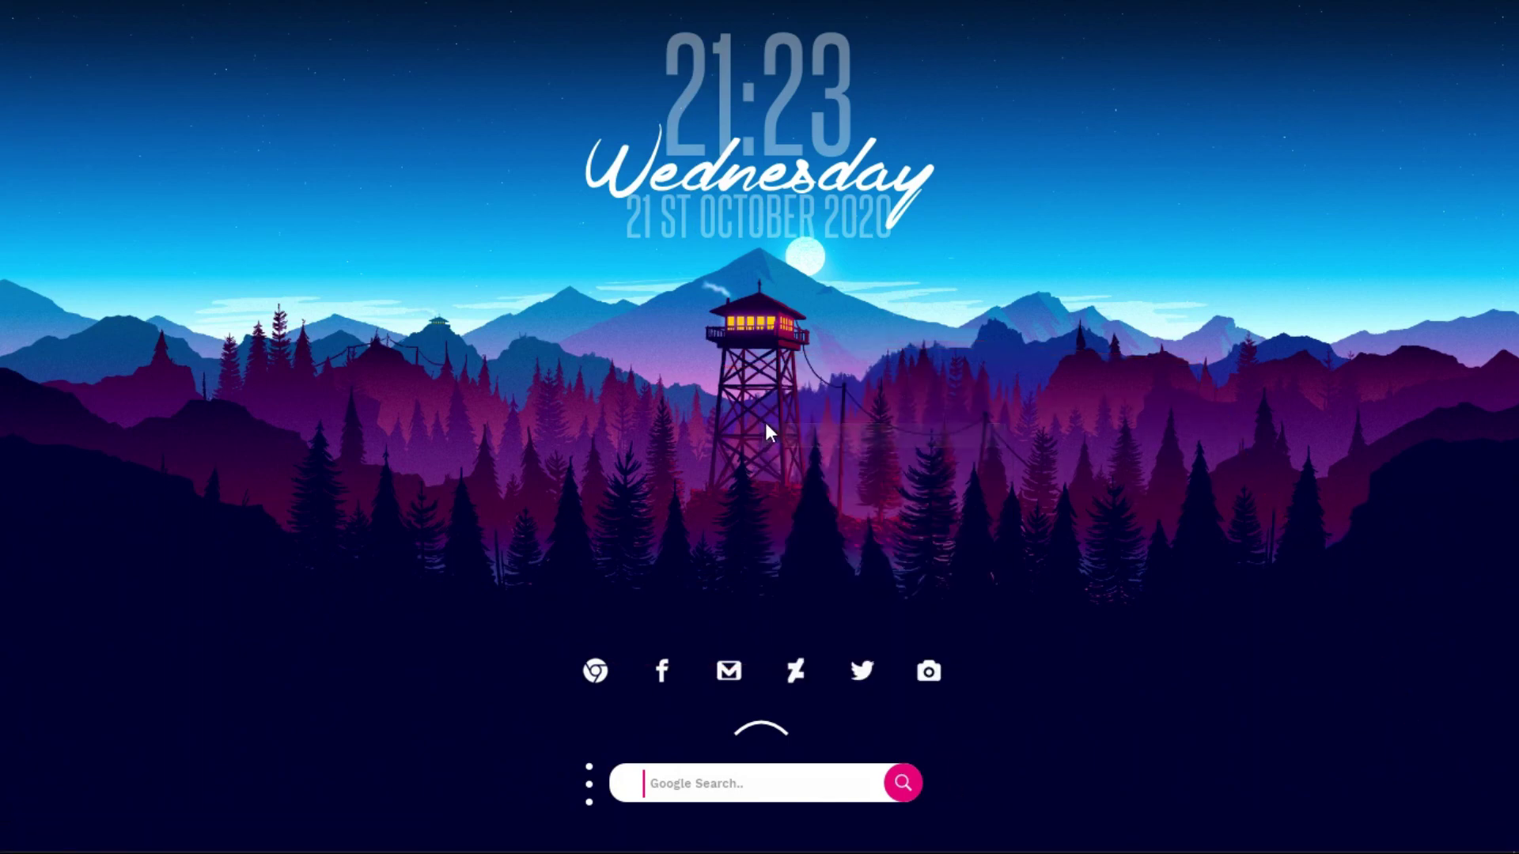